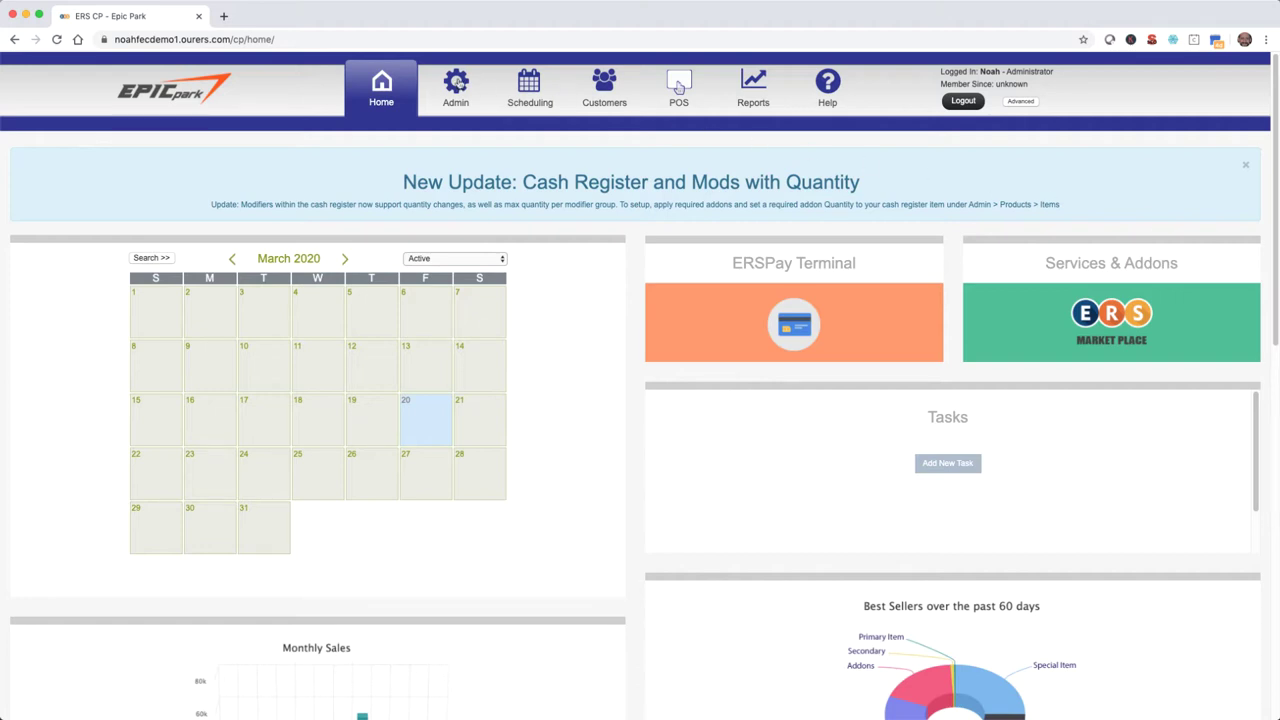
Open the Items inventory list under Admin > Products
left_click(456, 85)
mouse_move(745, 143)
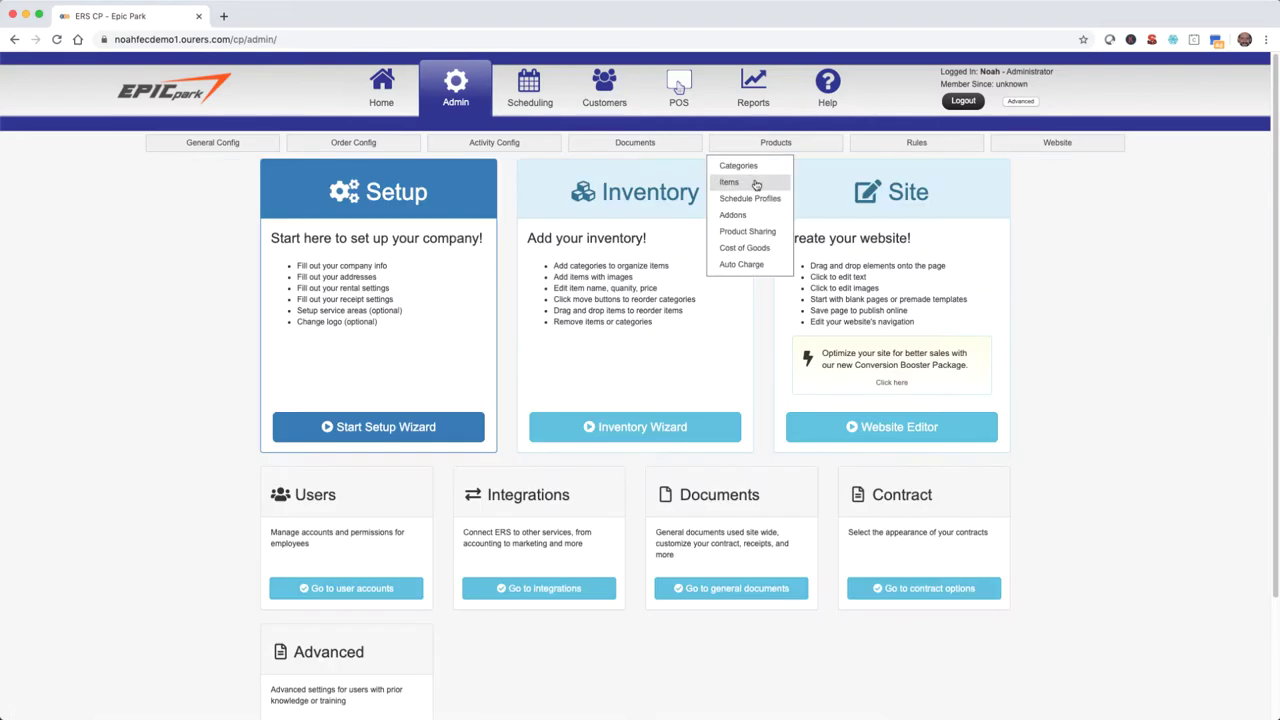
left_click(756, 184)
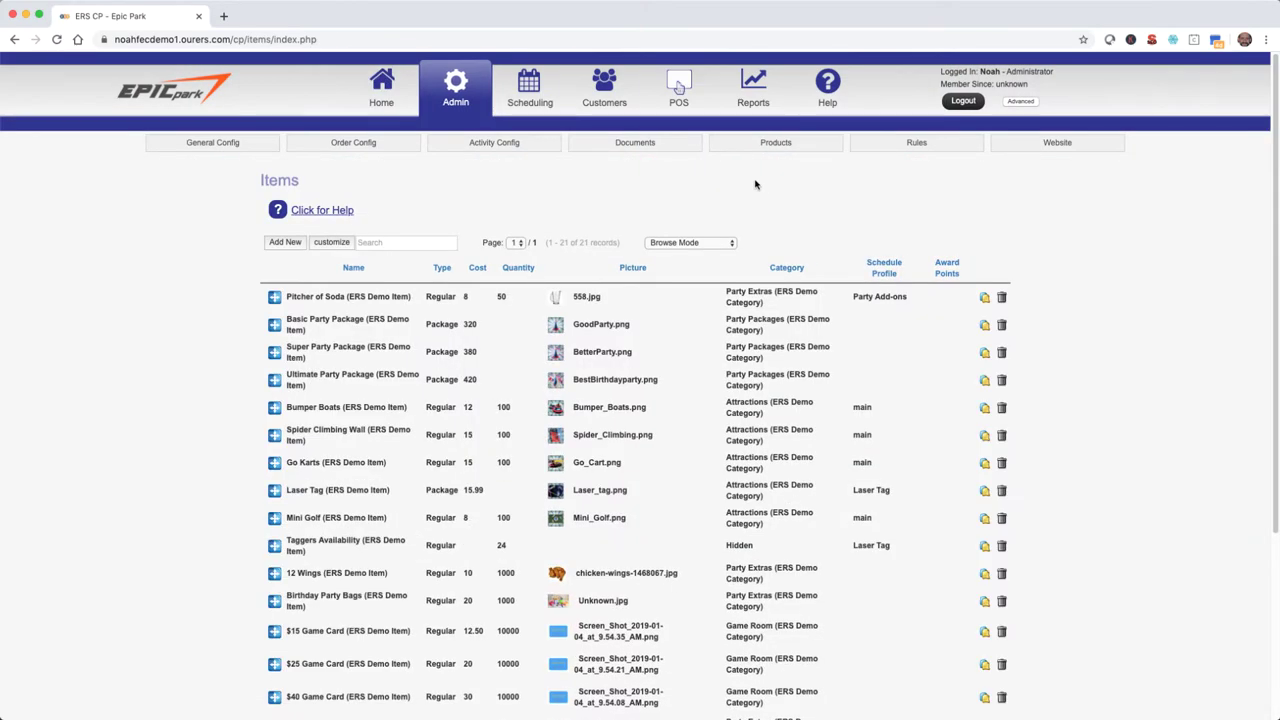
Start a new inventory item named 'Axe Throwing' and look over its form
left_click(296, 247)
scroll(296, 248, "down", 5)
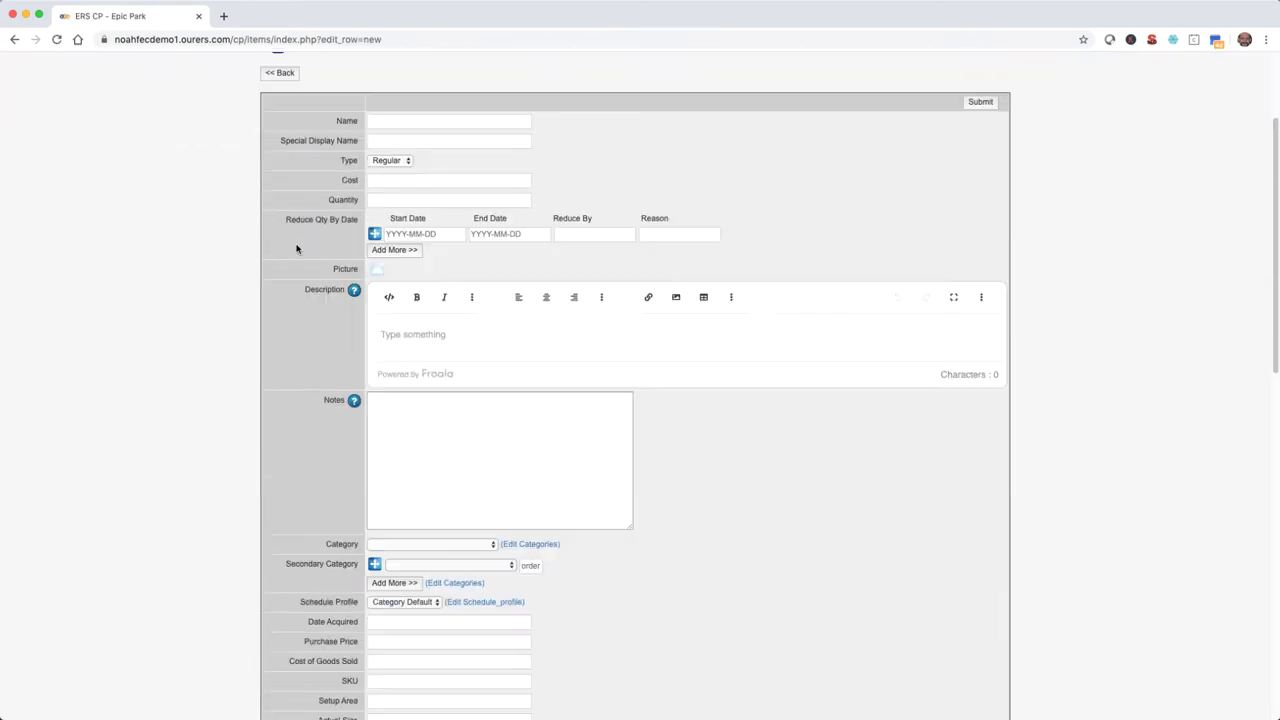
scroll(296, 248, "down", 6)
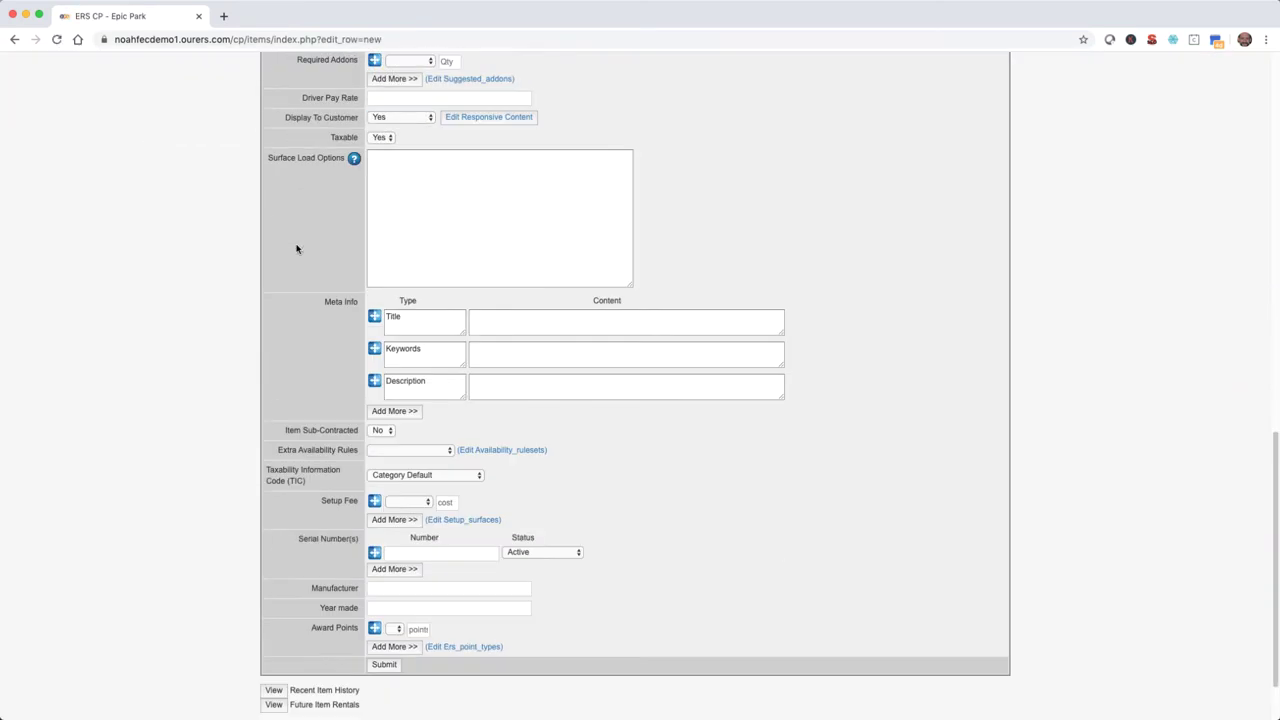
scroll(296, 248, "up", 12)
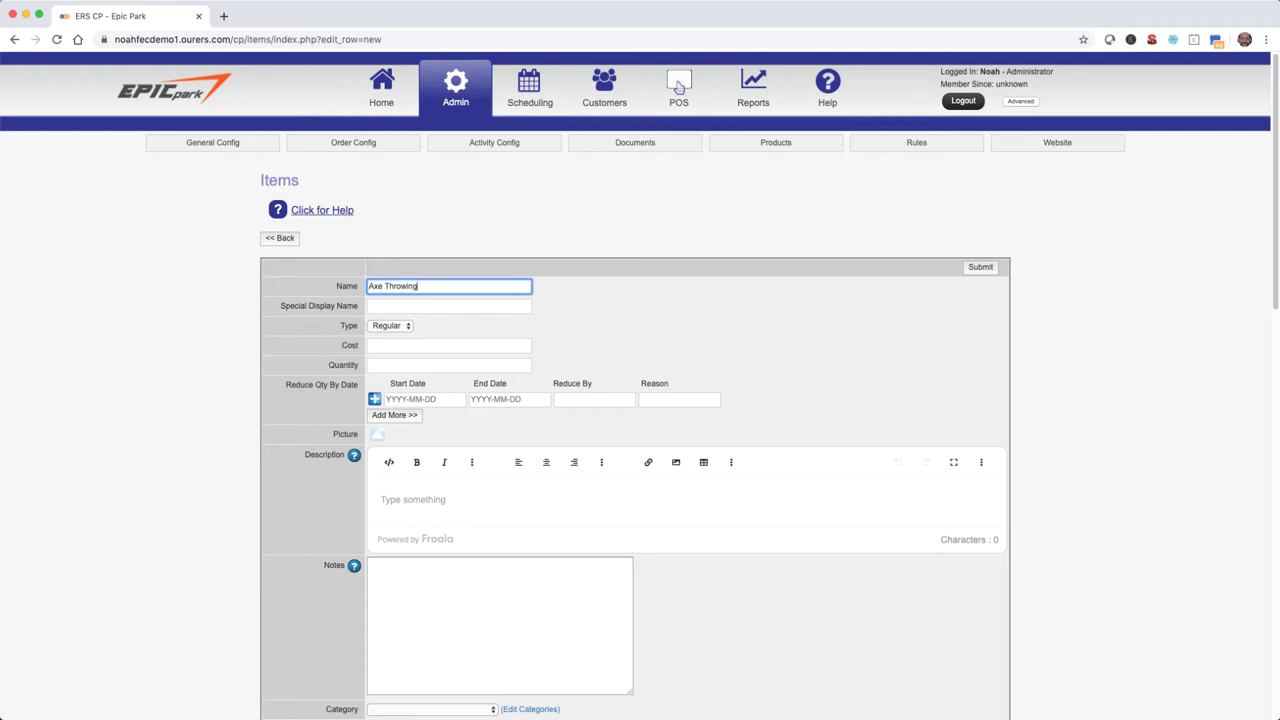
Keep the Axe Throwing item's type as Regular and give it cost 20 and quantity 4
key("Tab")
key("Tab")
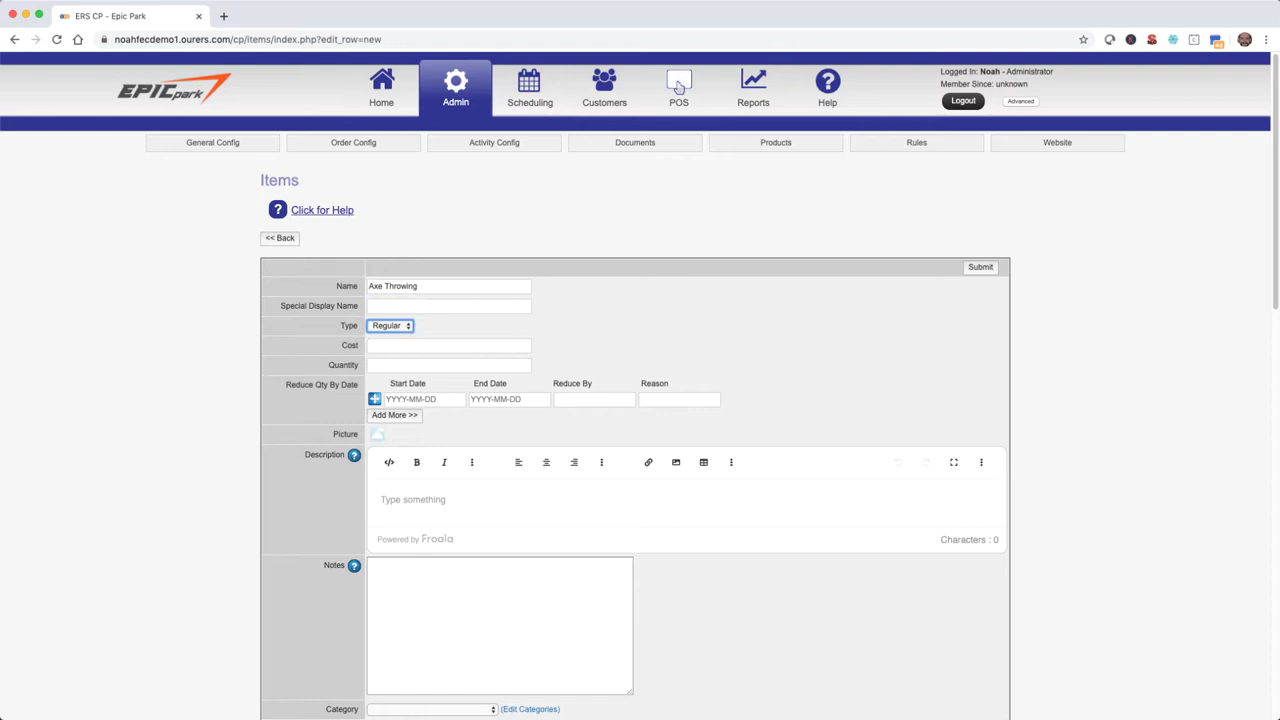
key("space")
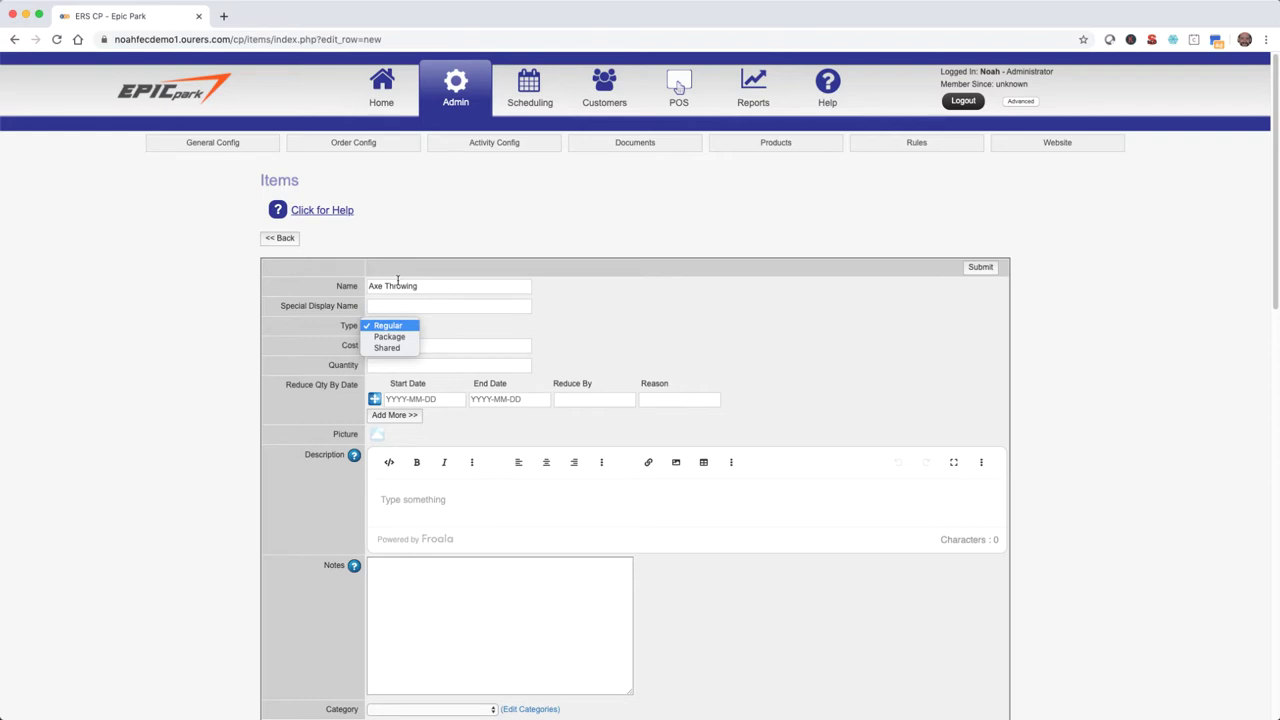
key("Return")
key("Tab")
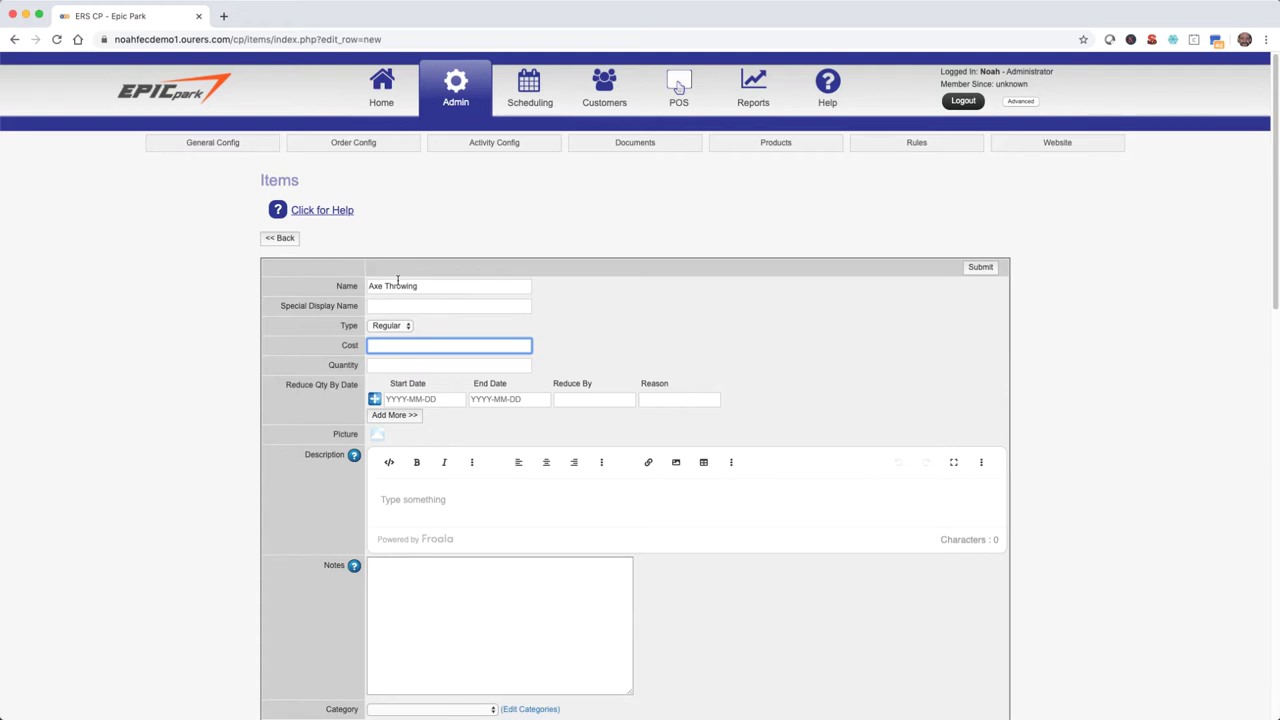
type("20")
key("Tab")
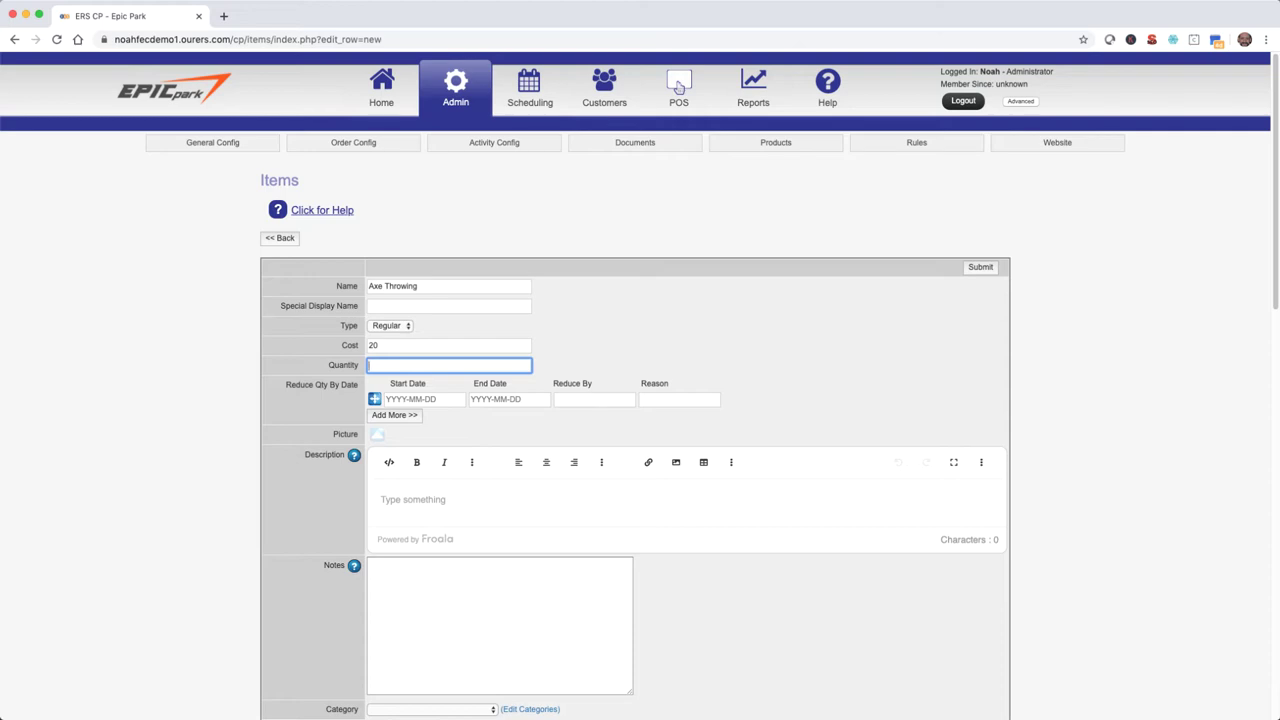
type("4")
Give Axe Throwing the axe picture and the Axe Throwing category, then save it
left_click(385, 432)
left_click(557, 211)
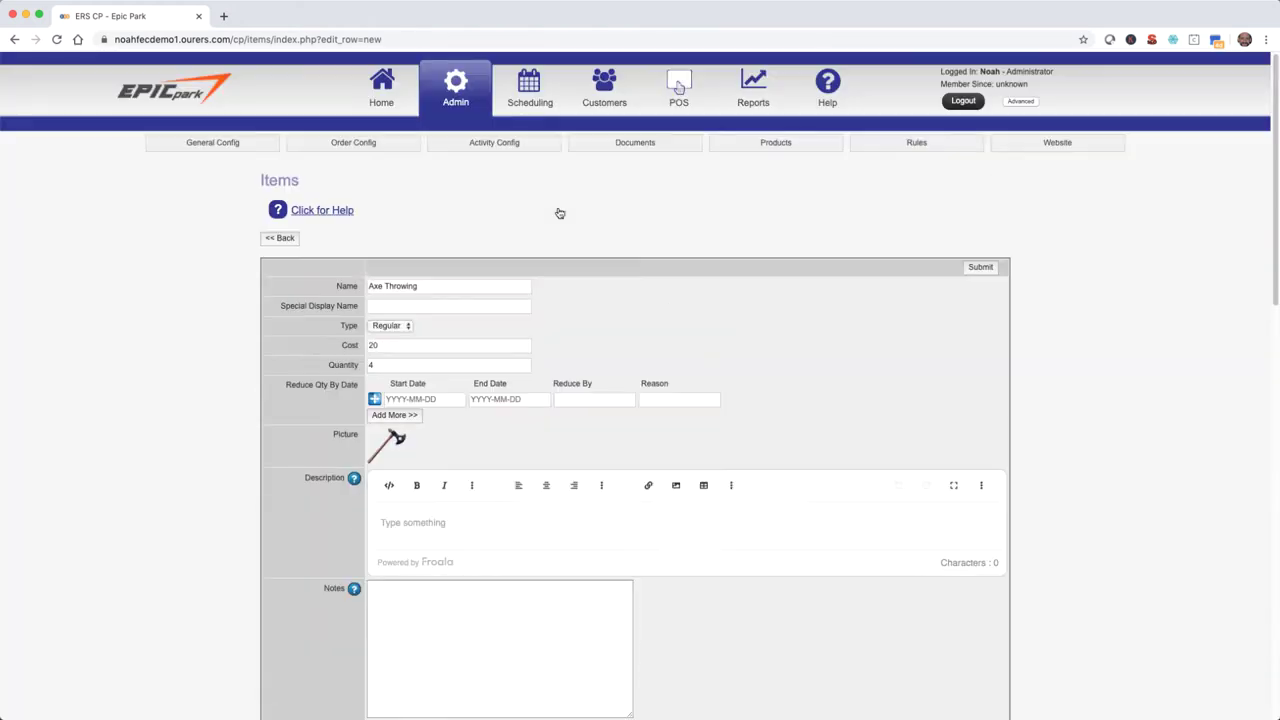
scroll(560, 213, "down", 1)
scroll(560, 213, "down", 2)
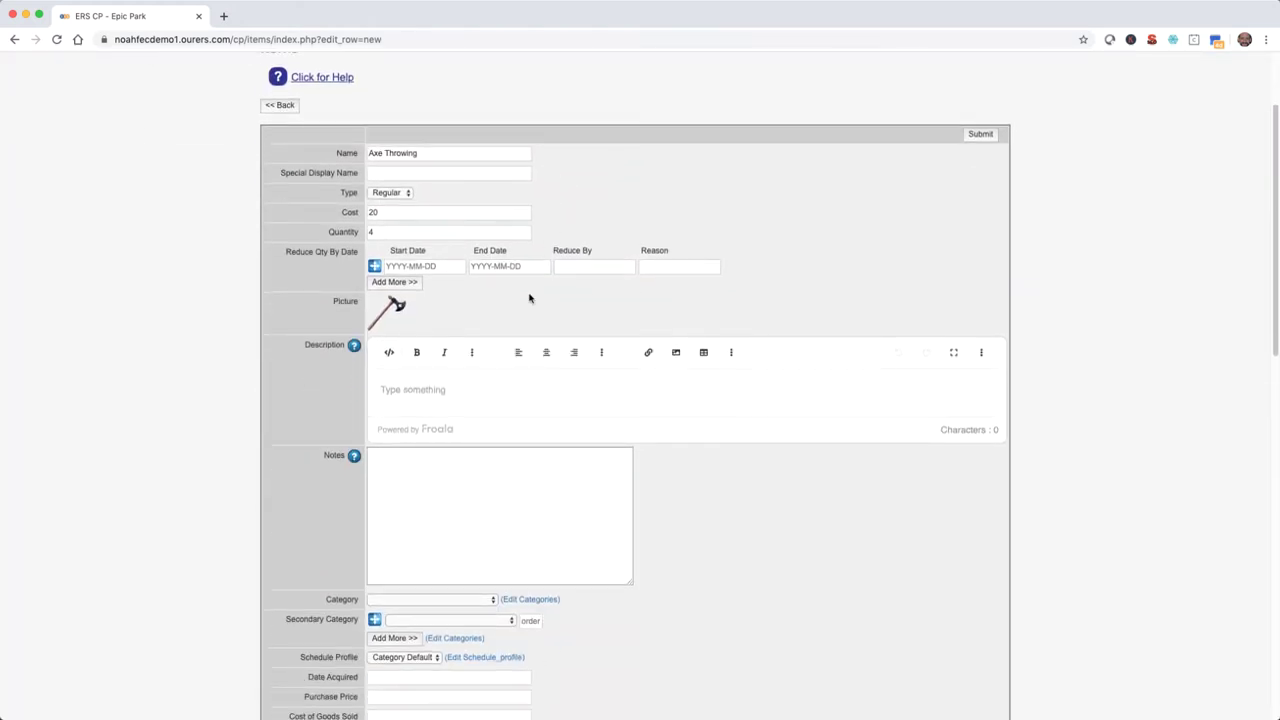
left_click(428, 598)
left_click(427, 611)
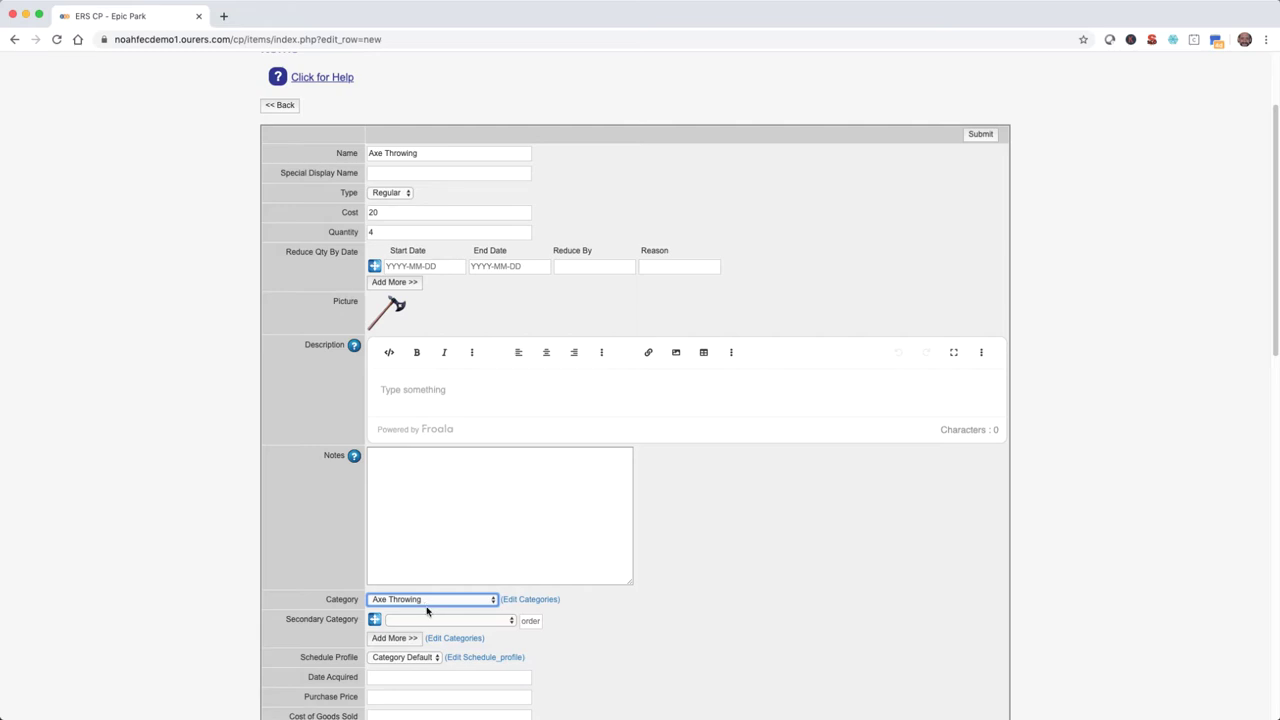
left_click(972, 136)
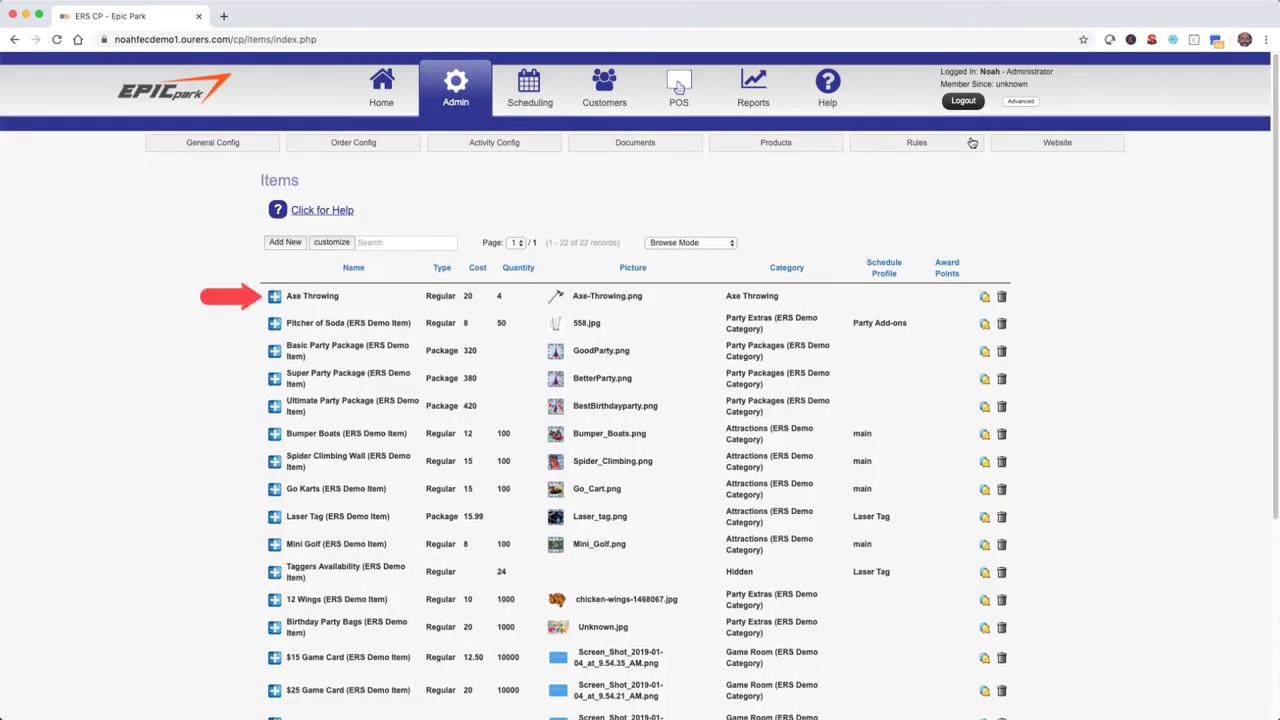
Check the Axe Throwing item at $20.00 in the live Epic Park website's Axe Throwing category
left_click(185, 90)
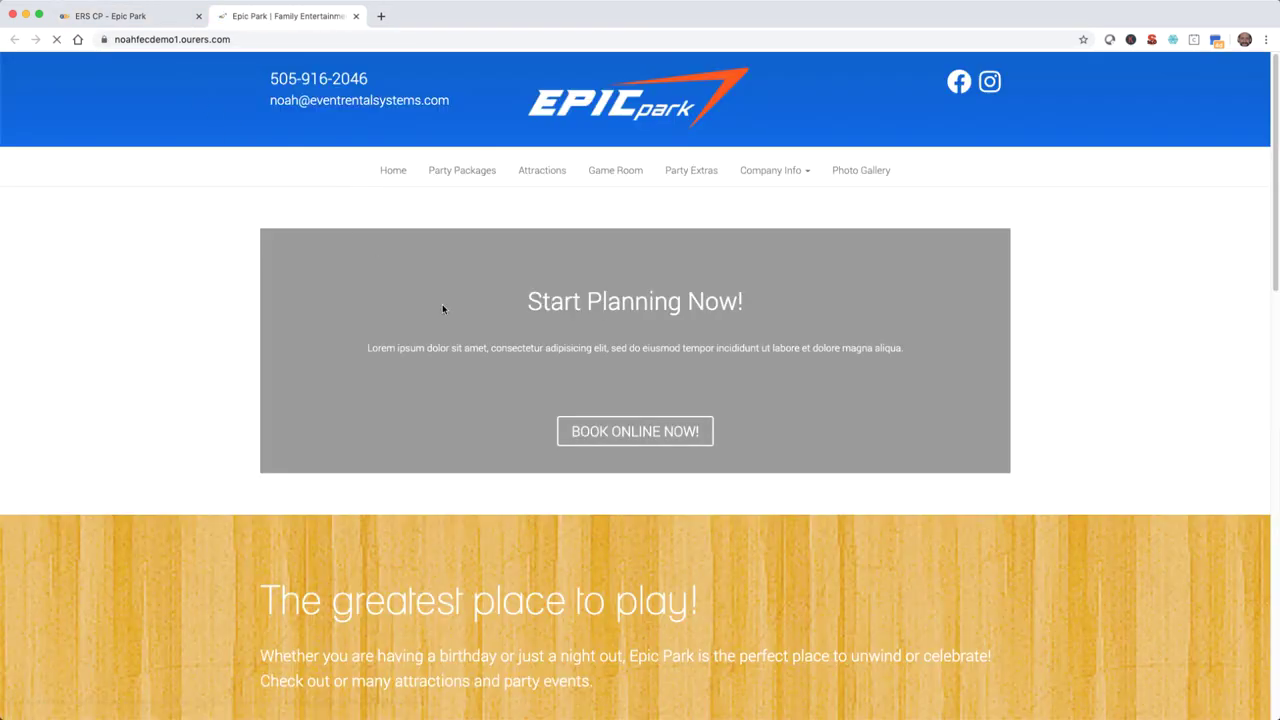
scroll(442, 304, "down", 3)
scroll(442, 304, "down", 3)
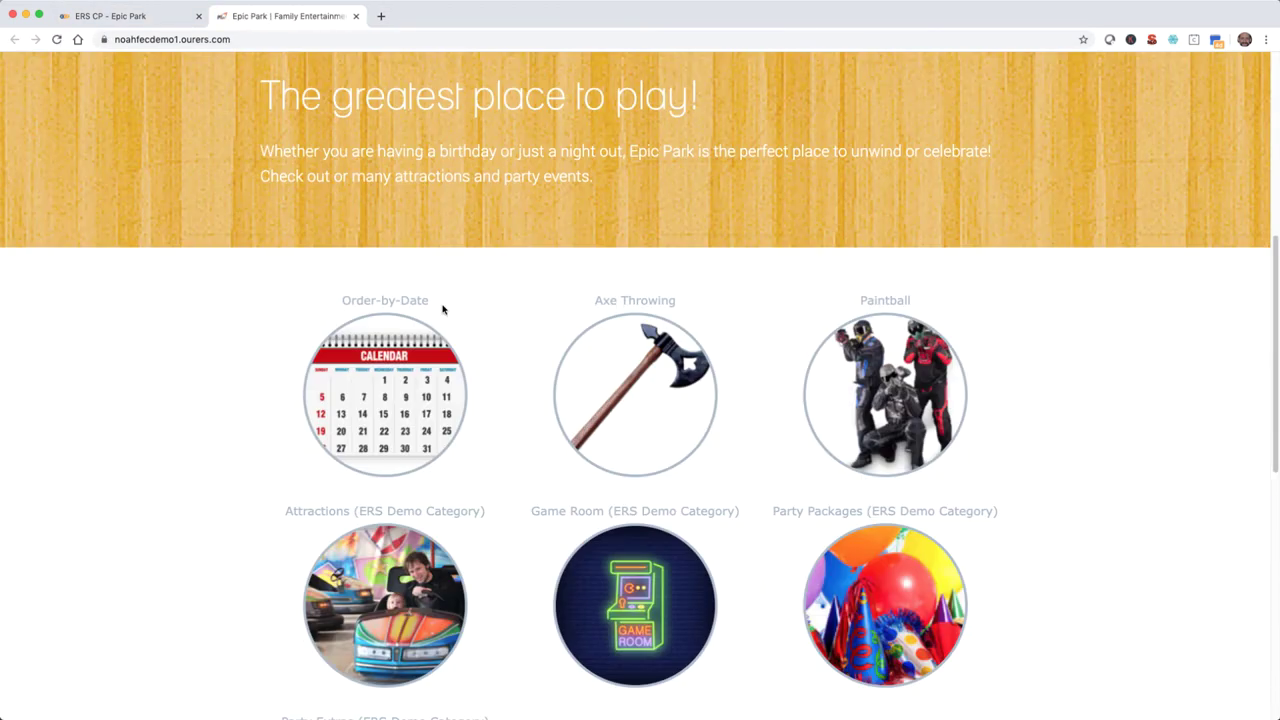
left_click(620, 360)
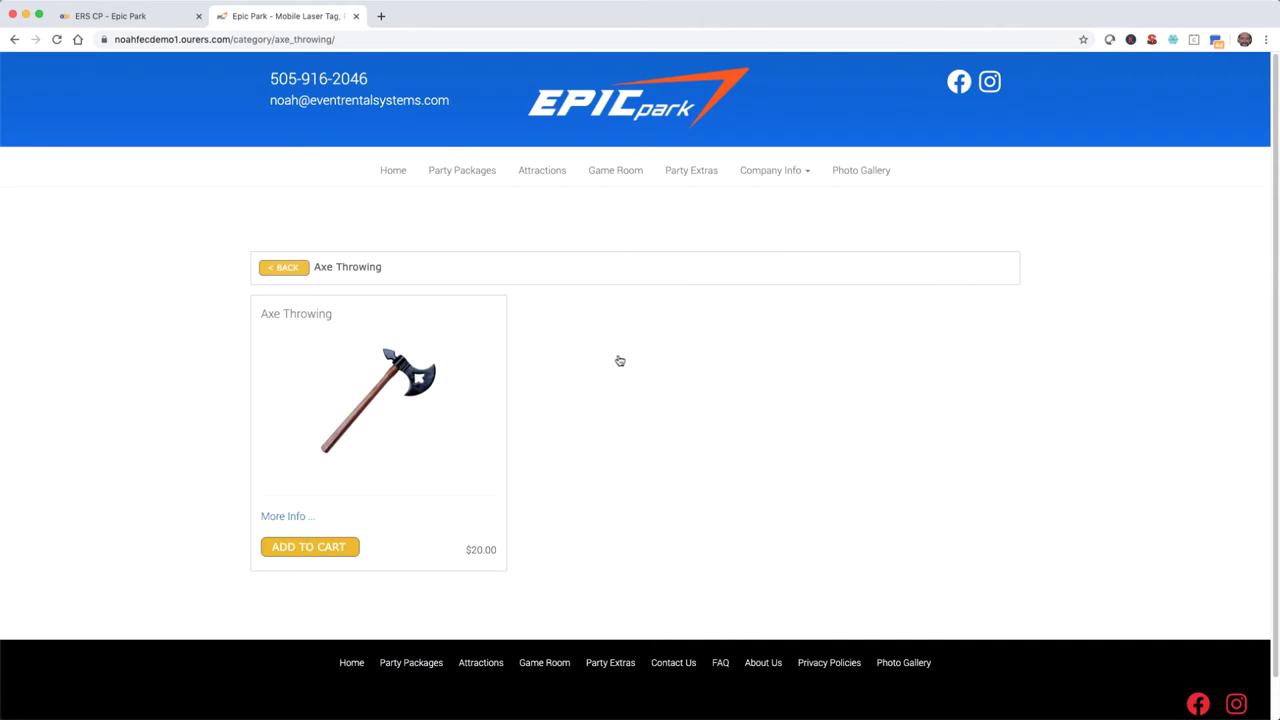
left_click(366, 411)
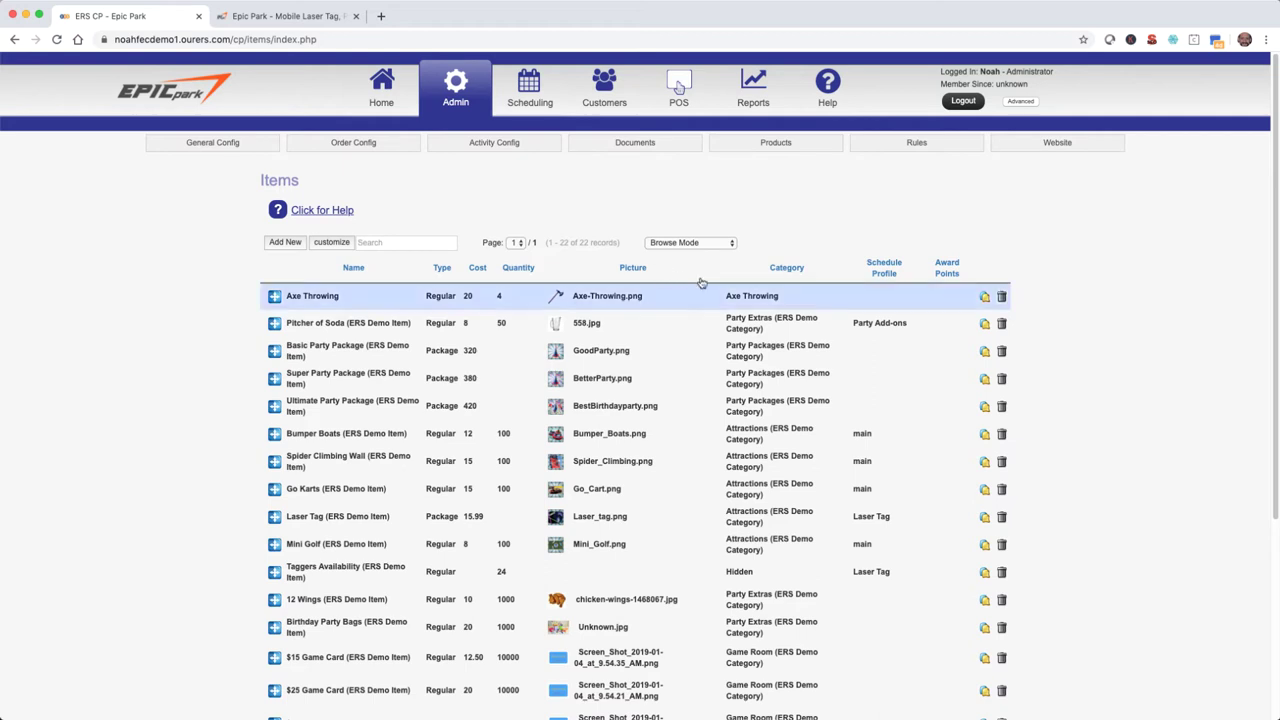
Copy Basic Party Package as 'Axe Throwing Party Package' and change its cost from 320 to 400
left_click(984, 353)
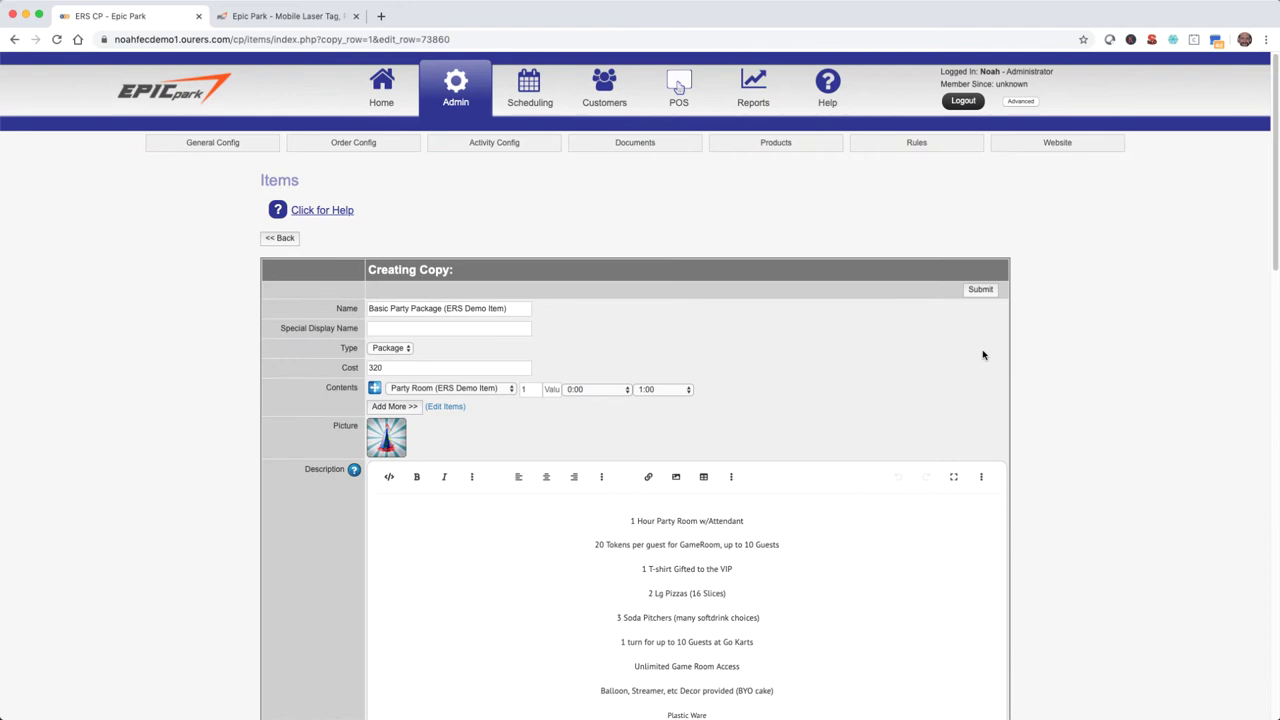
left_click(396, 305)
key("super+a")
key("super+v")
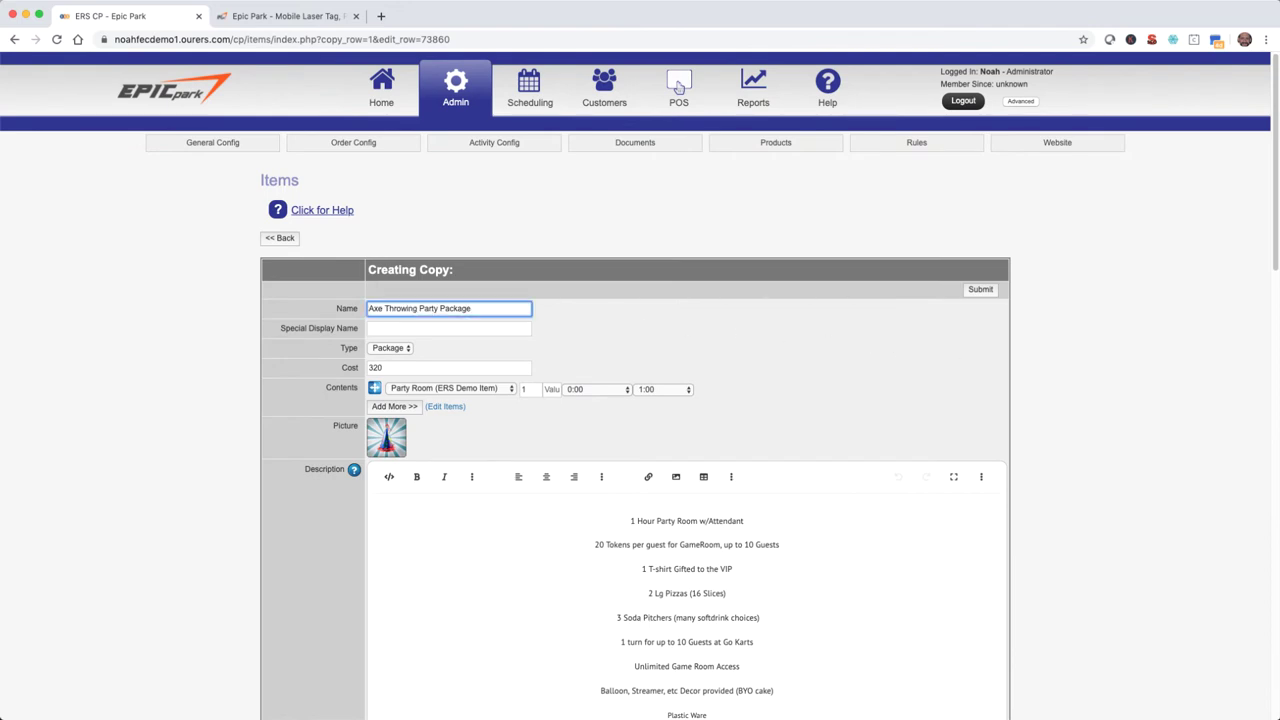
left_click(403, 367)
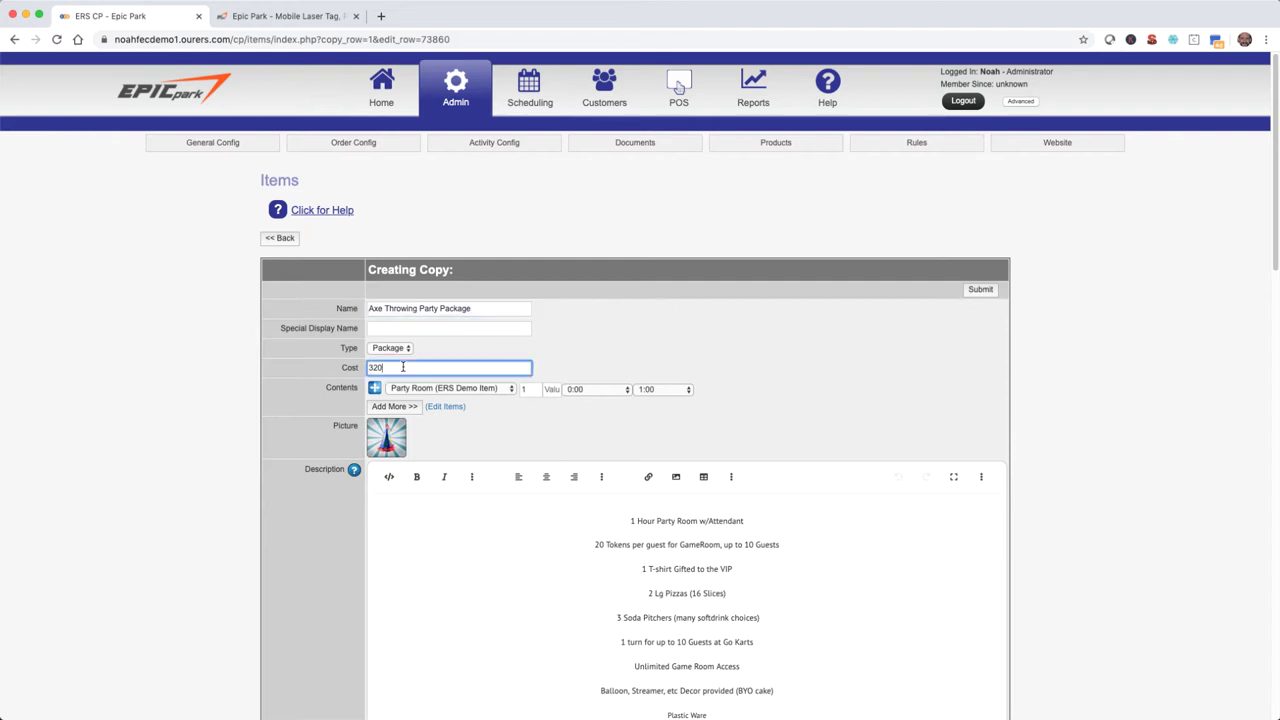
key("super+a")
type("400")
Add Axe Throwing and a $15 Game Card as package contents rows
left_click(393, 406)
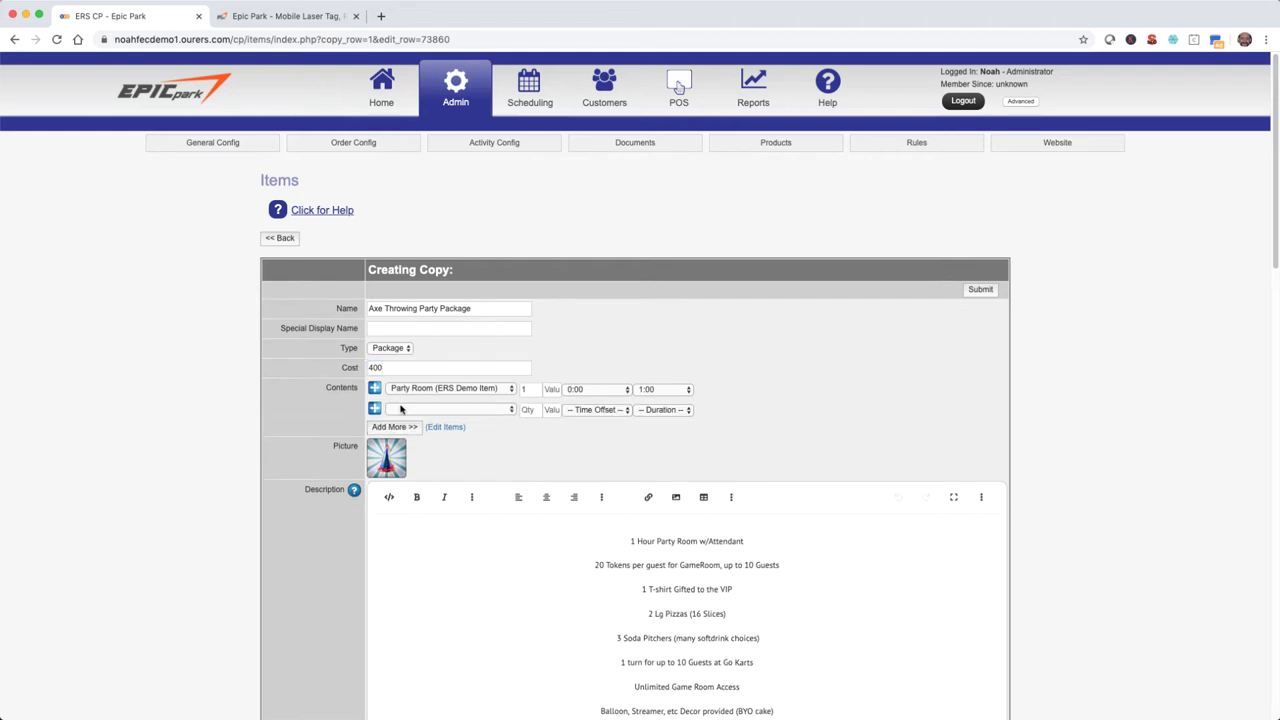
left_click(414, 410)
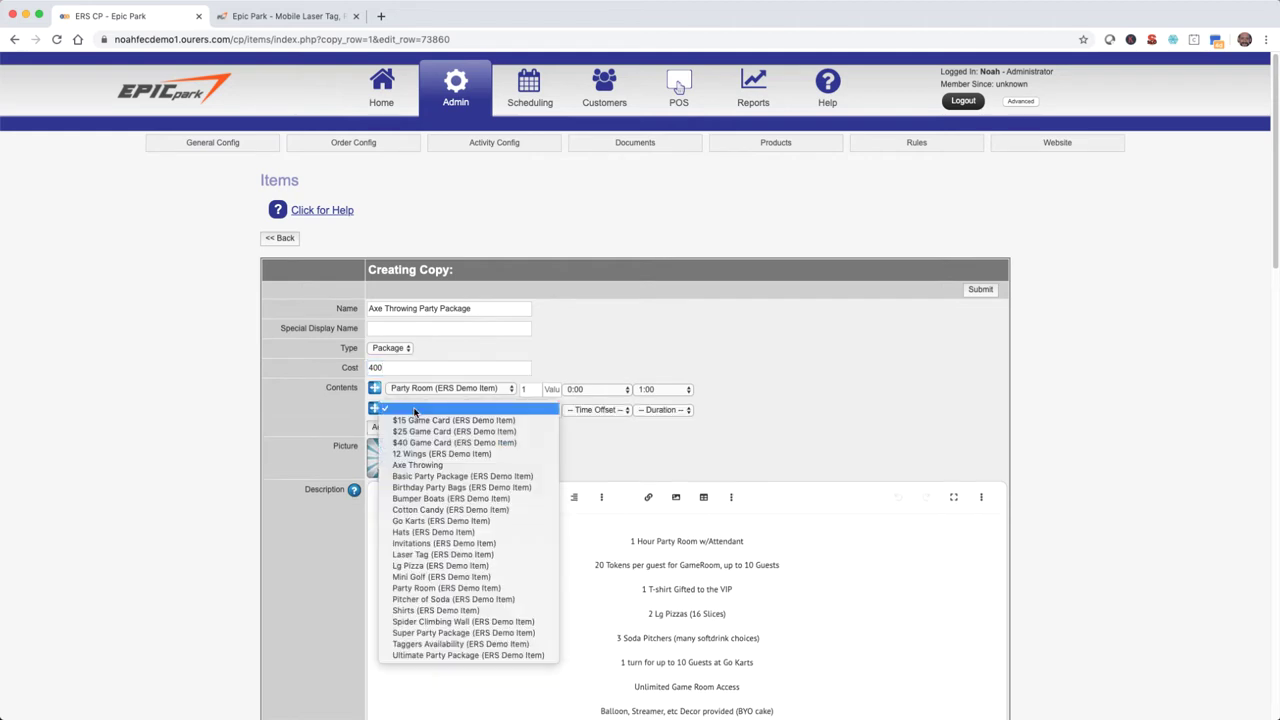
left_click(417, 465)
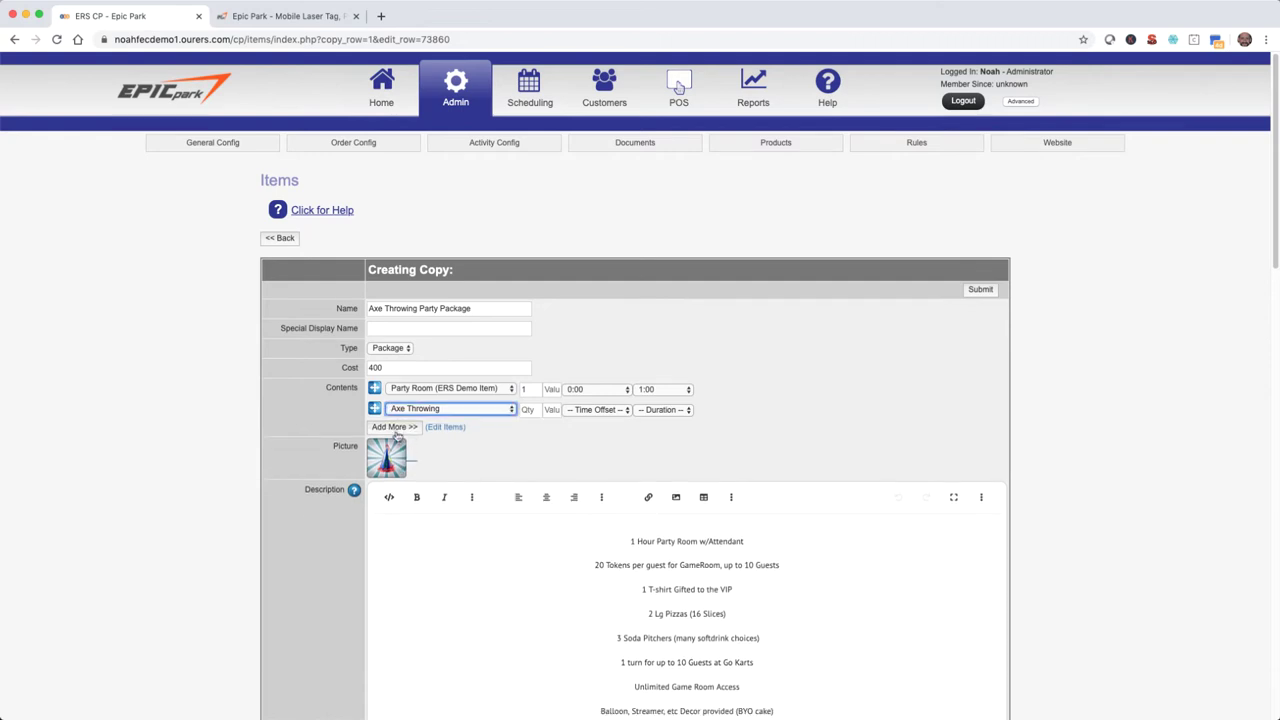
left_click(393, 428)
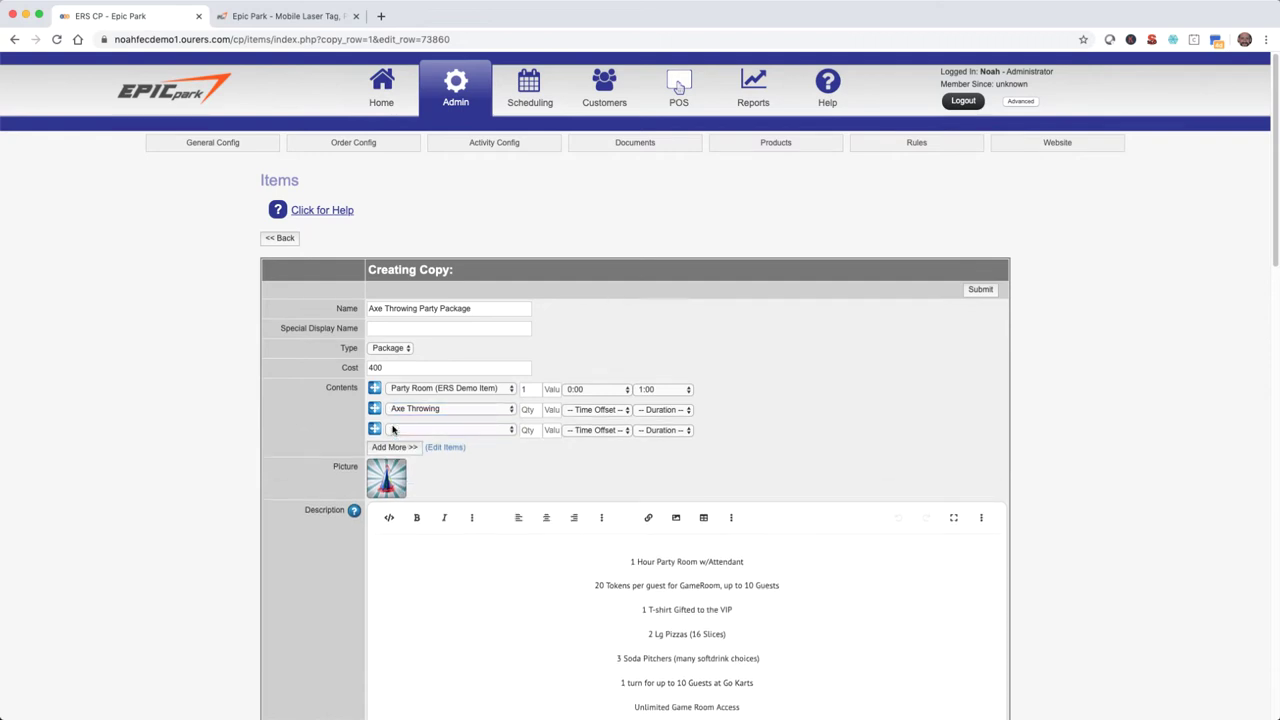
left_click(393, 429)
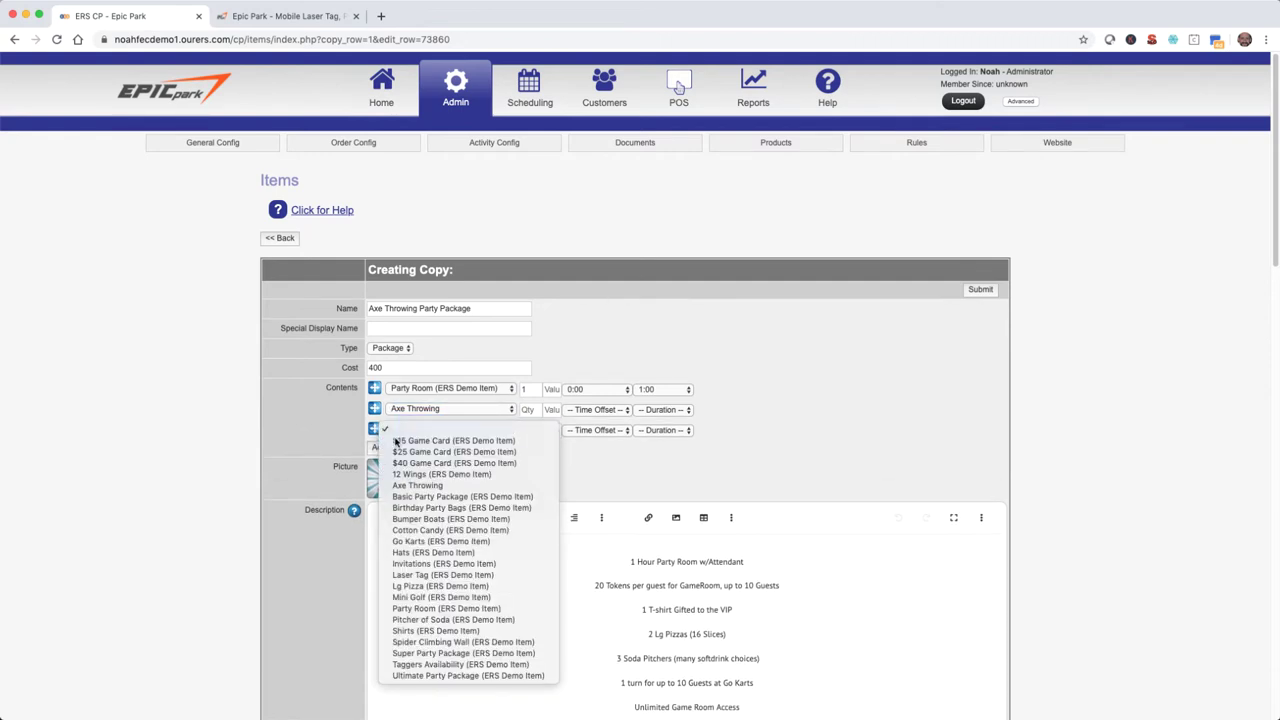
left_click(396, 441)
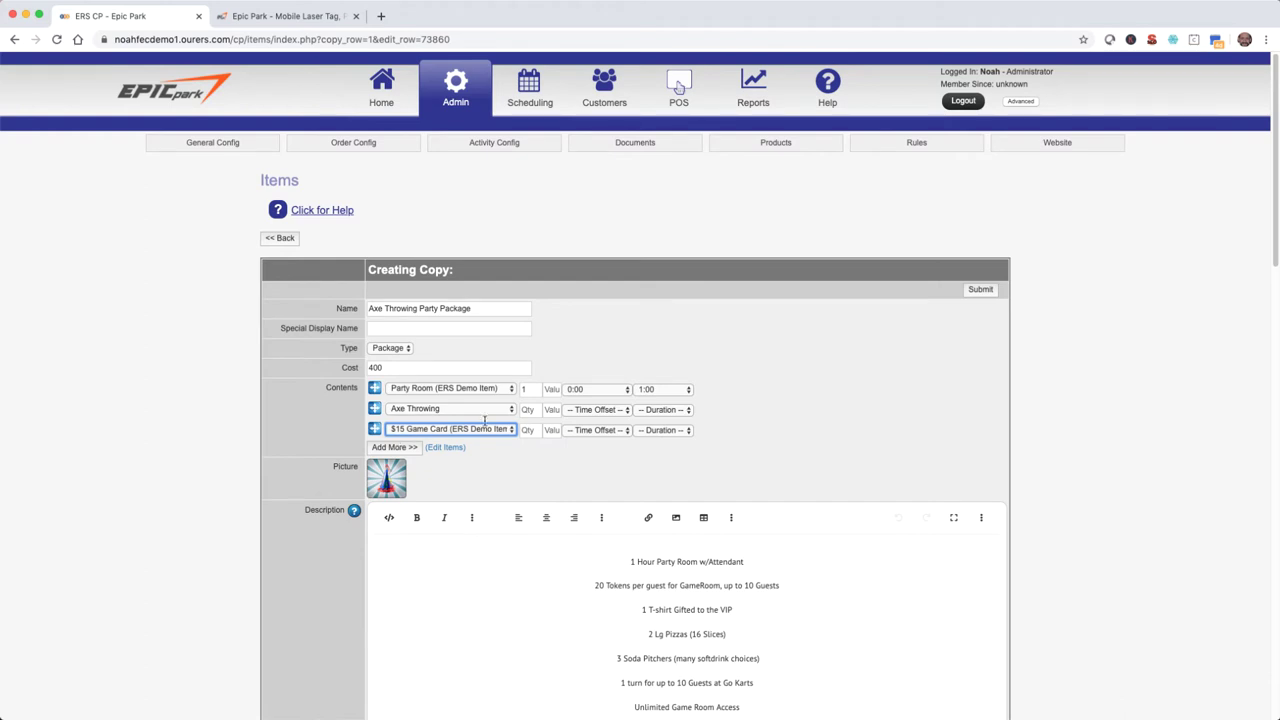
Set quantity 1 for both the Axe Throwing and $15 Game Card contents
left_click(524, 411)
type("1")
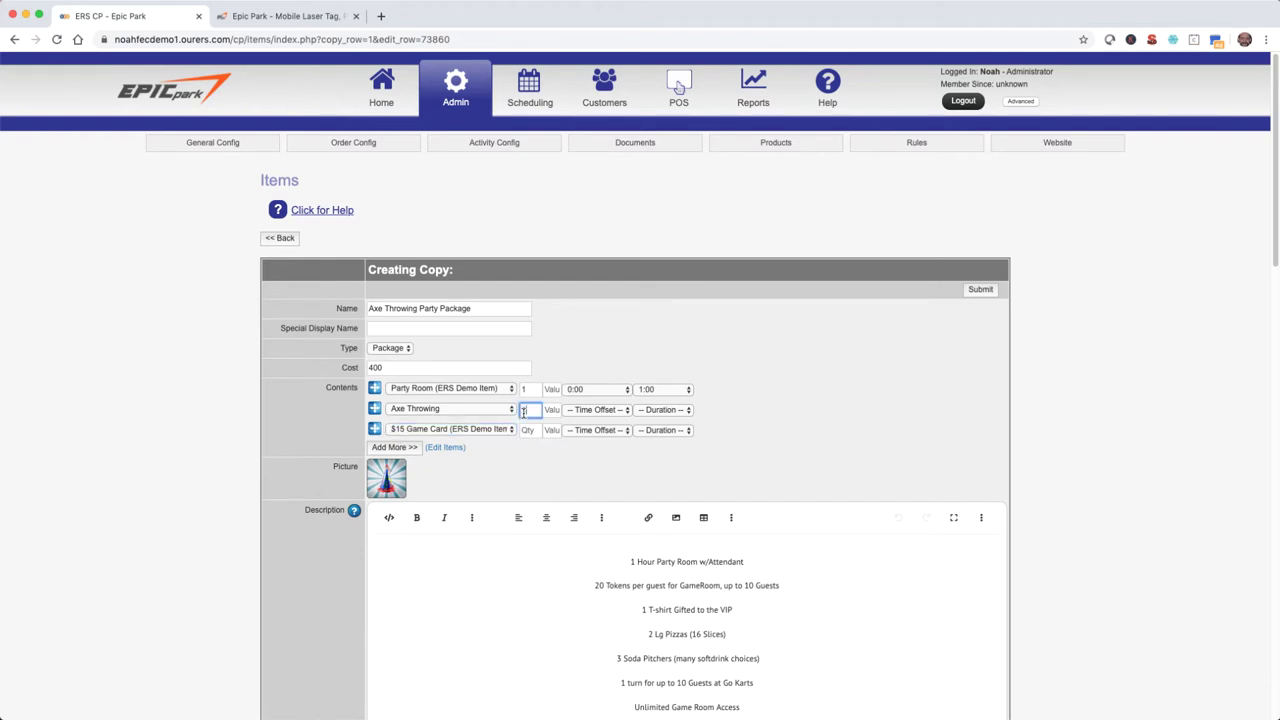
left_click(524, 431)
type("1")
Schedule the Axe Throwing contents at a 1:00 time offset with a 0:20 duration
left_click(600, 414)
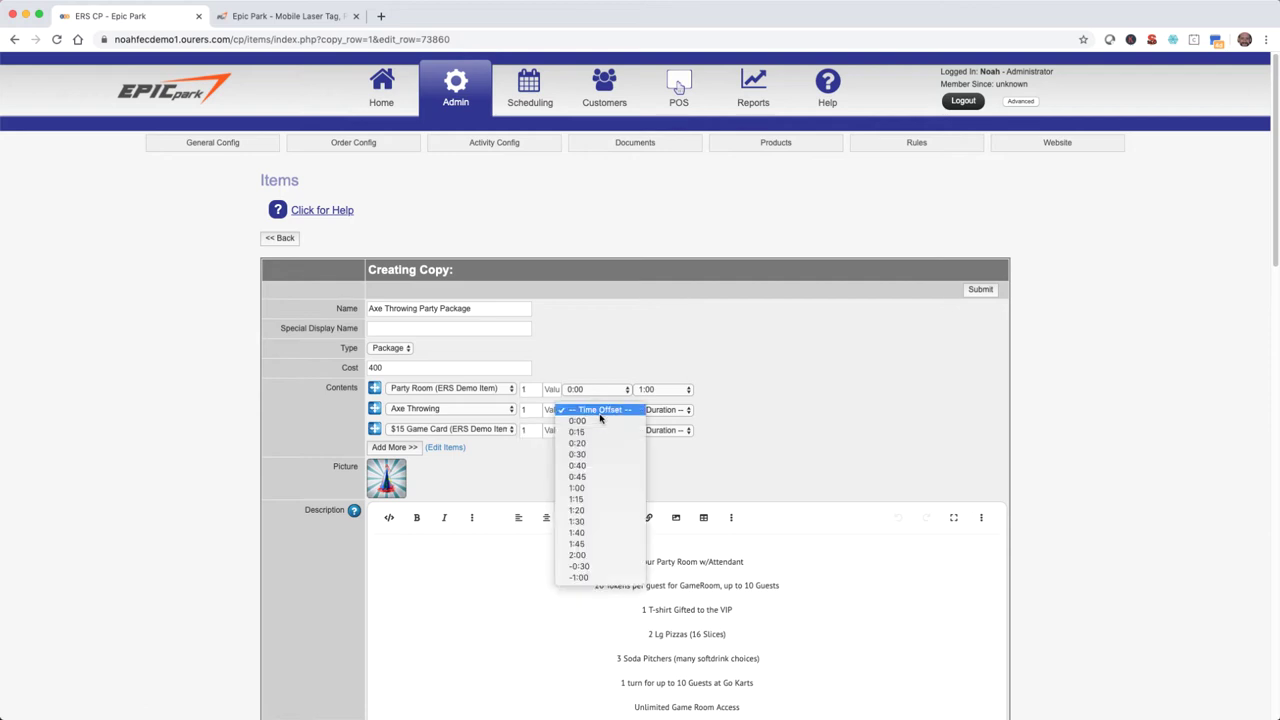
left_click(600, 488)
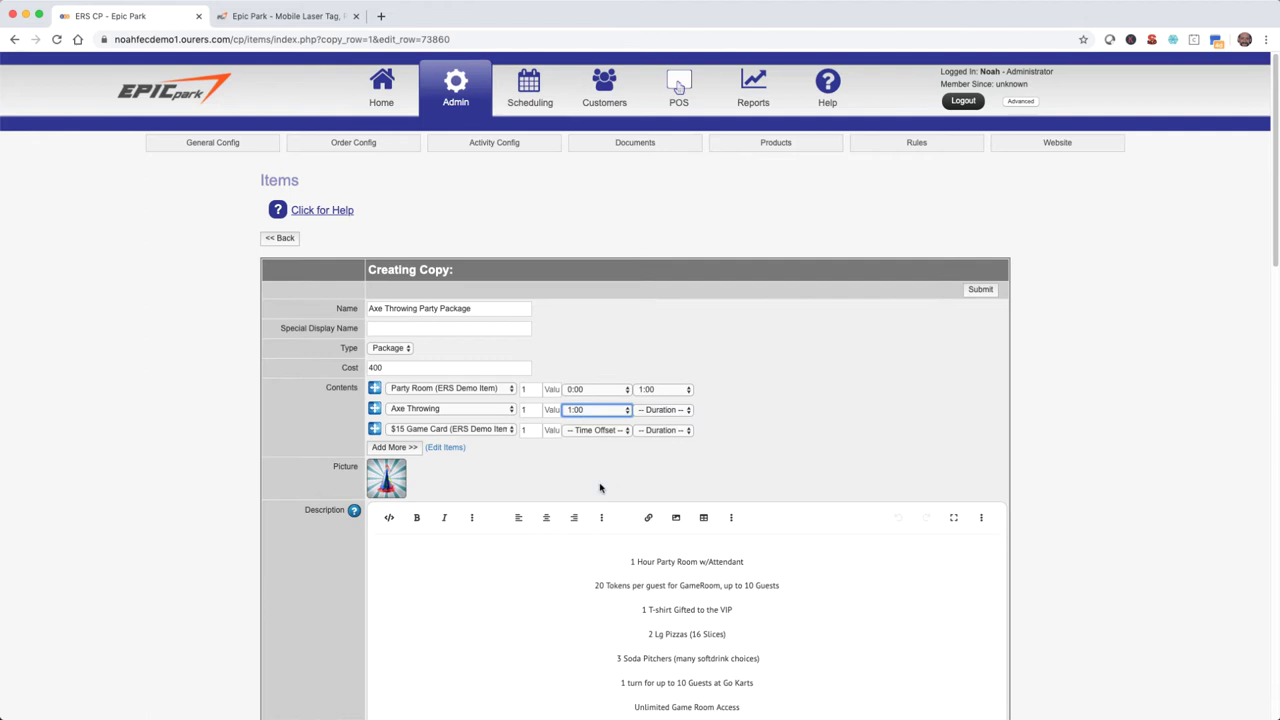
left_click(659, 412)
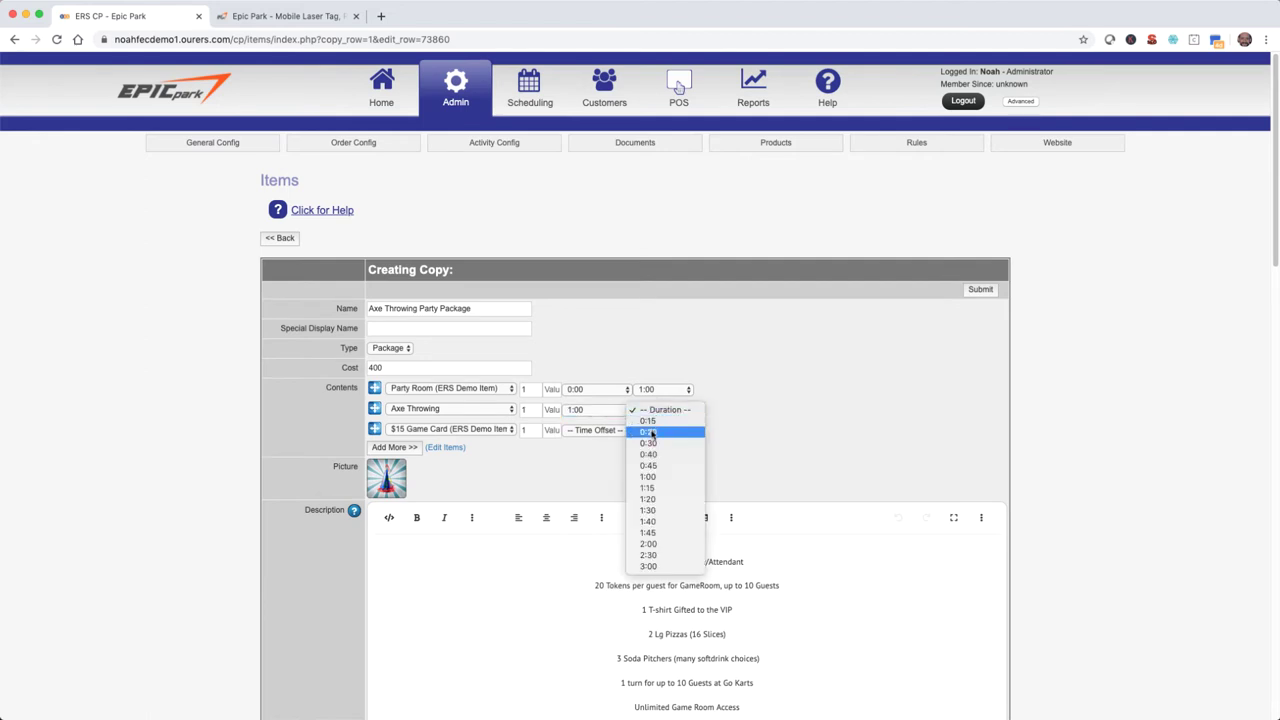
left_click(651, 432)
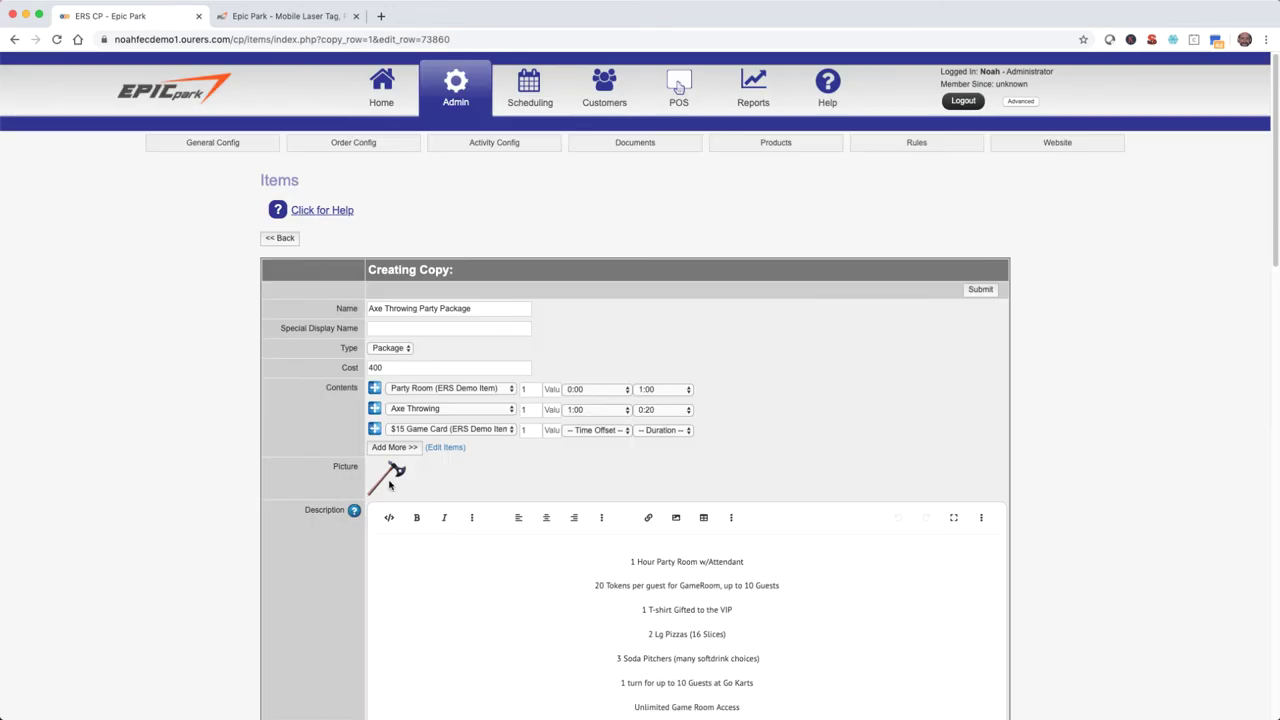
scroll(390, 485, "down", 5)
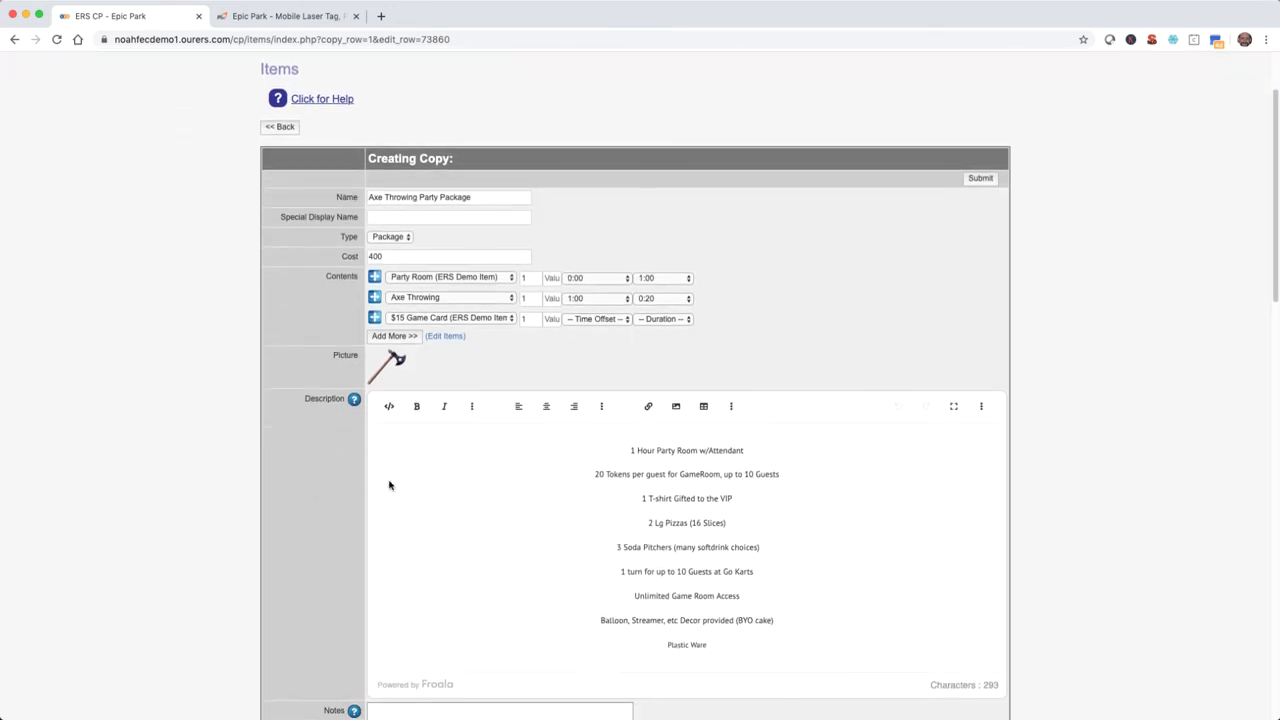
scroll(390, 485, "down", 5)
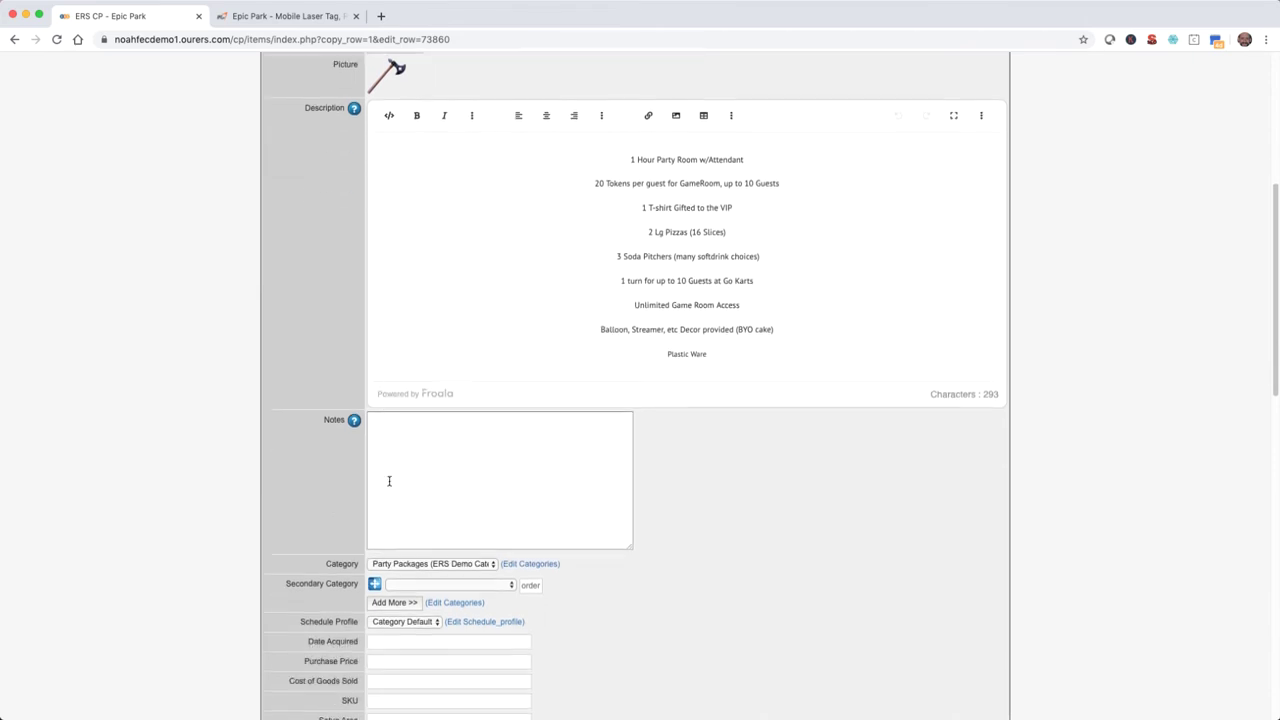
Set Axe Throwing as the secondary category, add three more category rows, and submit the package
scroll(389, 481, "down", 4)
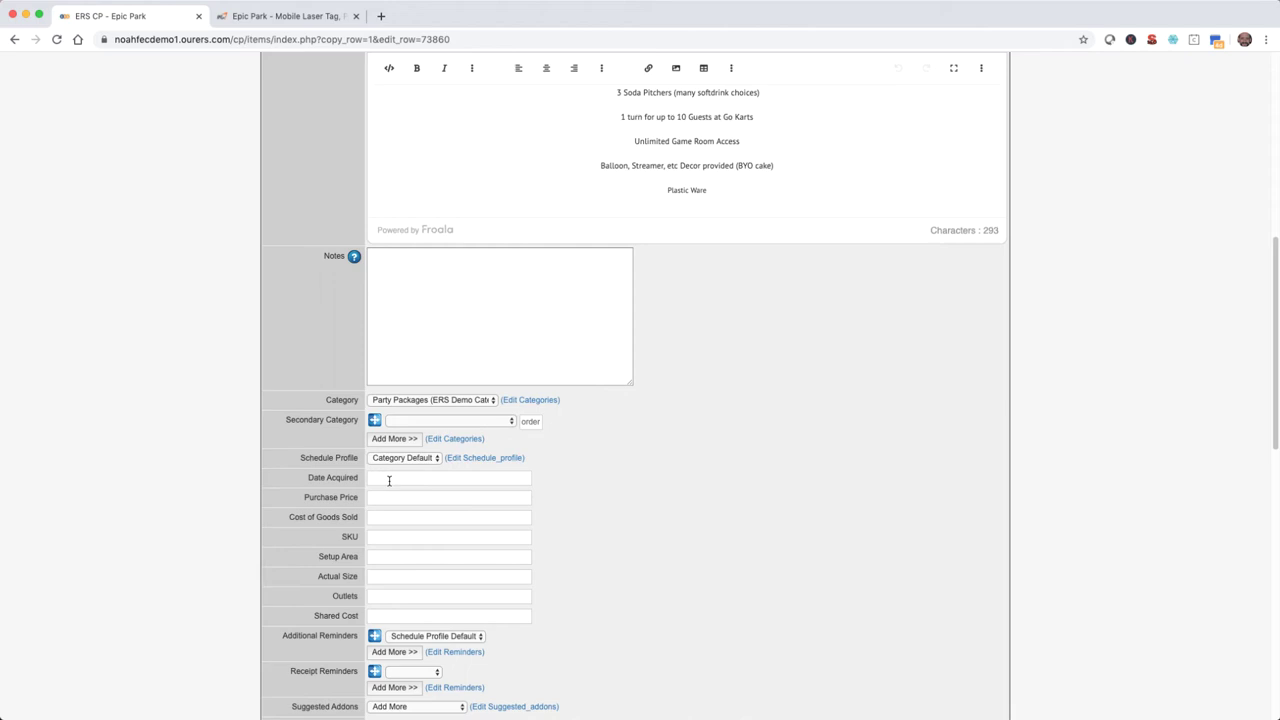
left_click(476, 424)
left_click(474, 433)
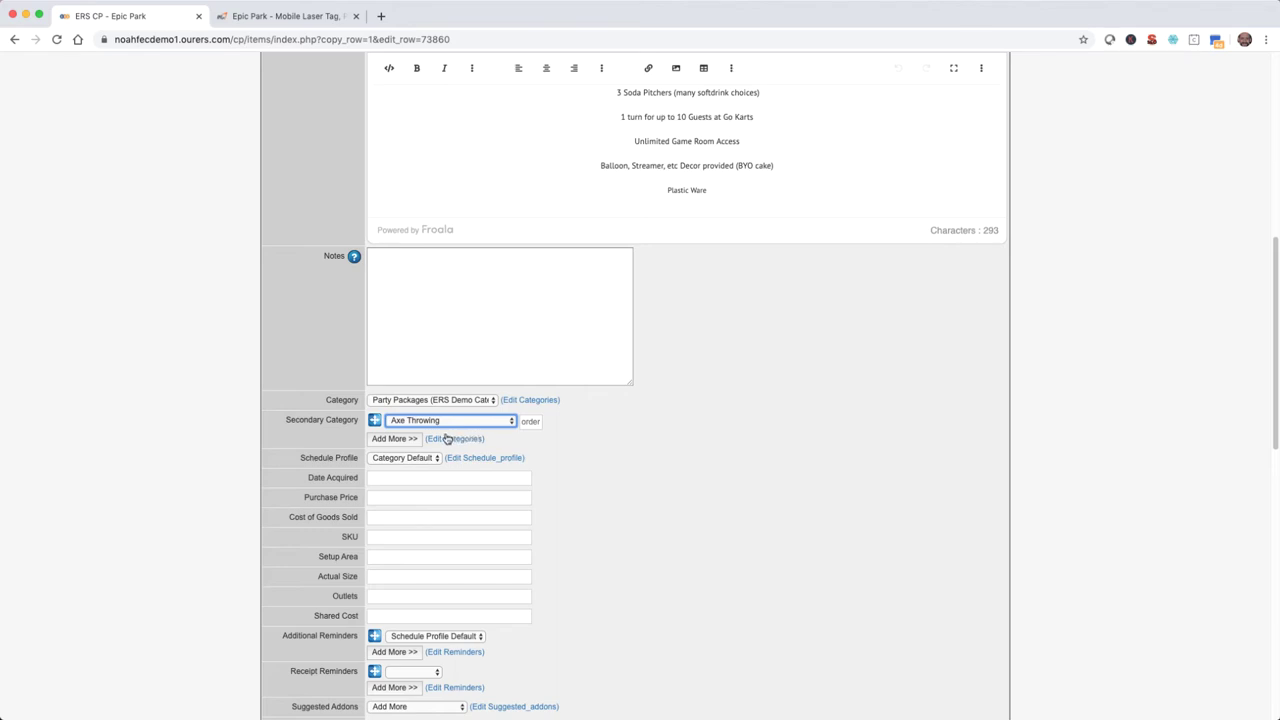
left_click(410, 439)
left_click(397, 458)
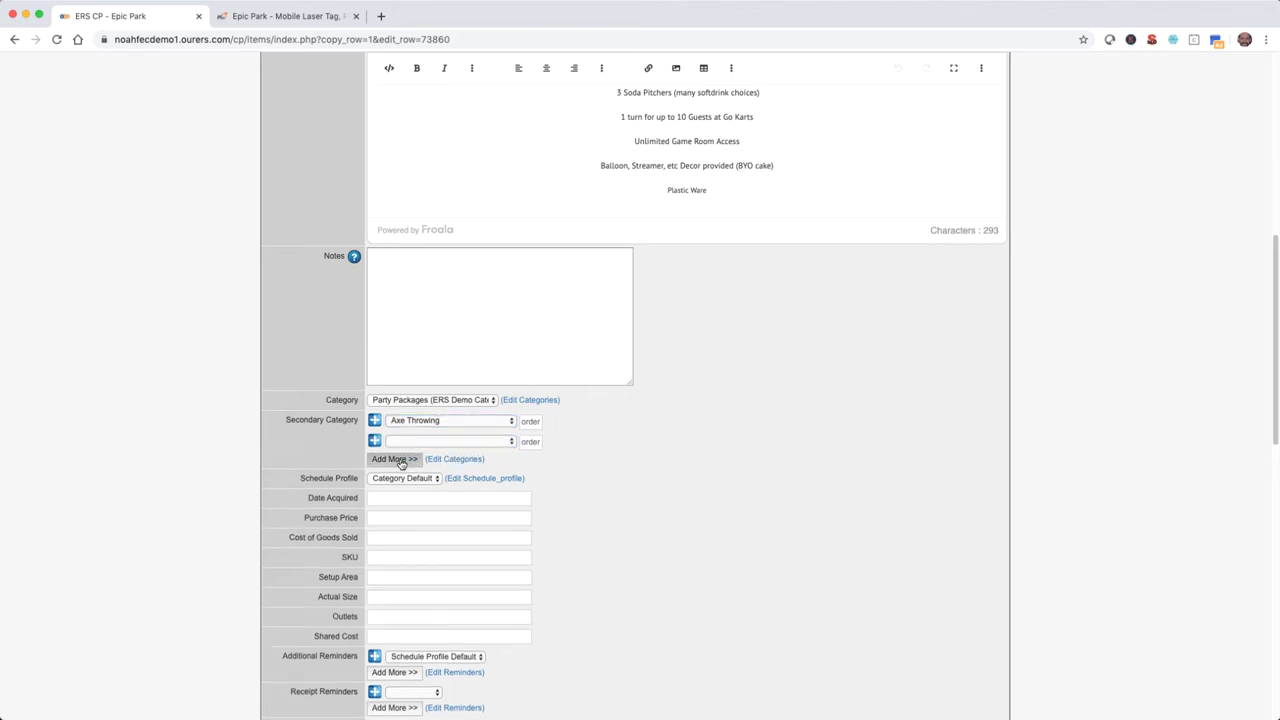
left_click(398, 477)
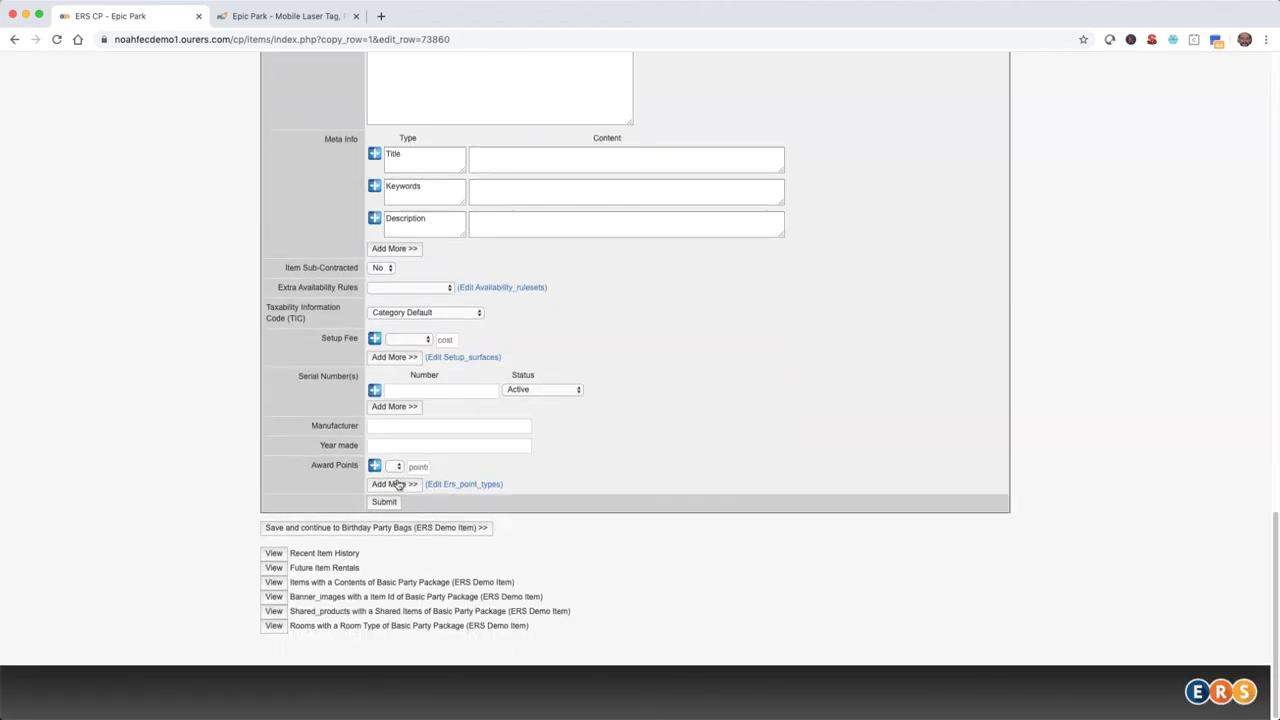
left_click(387, 502)
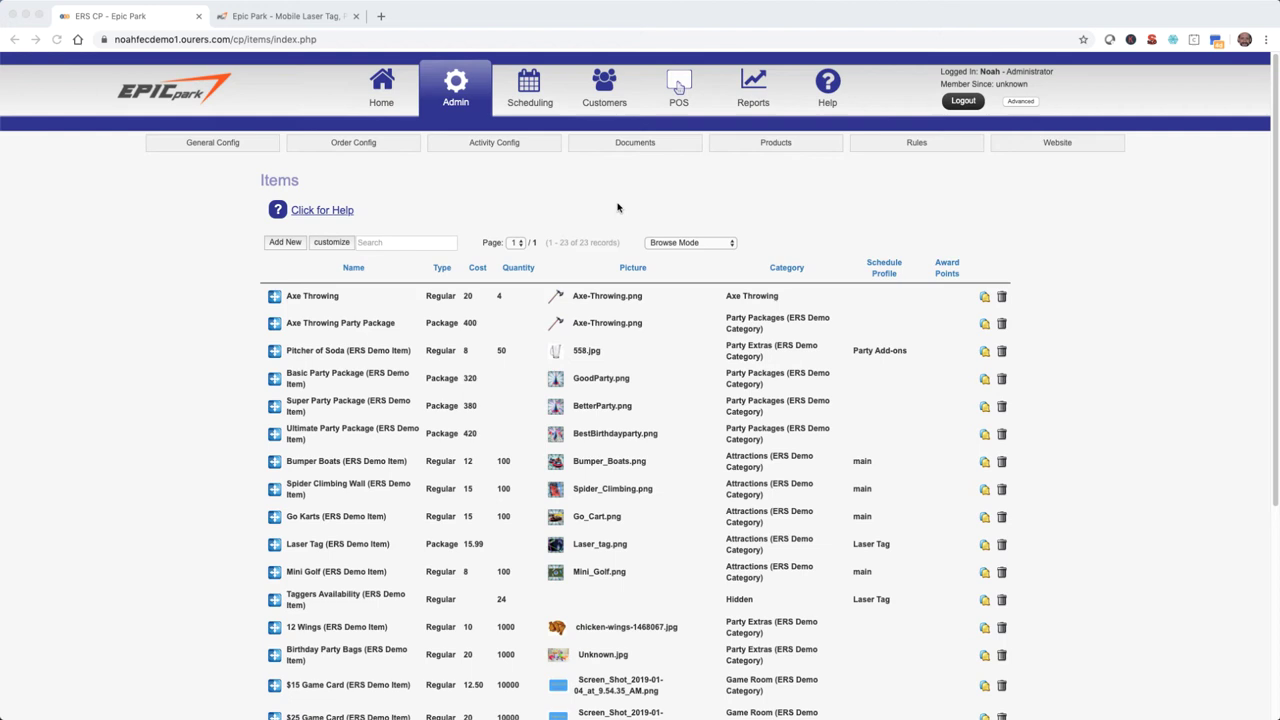
Review the saved Axe Throwing Party Package at 400 in the 23-record Items list
left_click(985, 655)
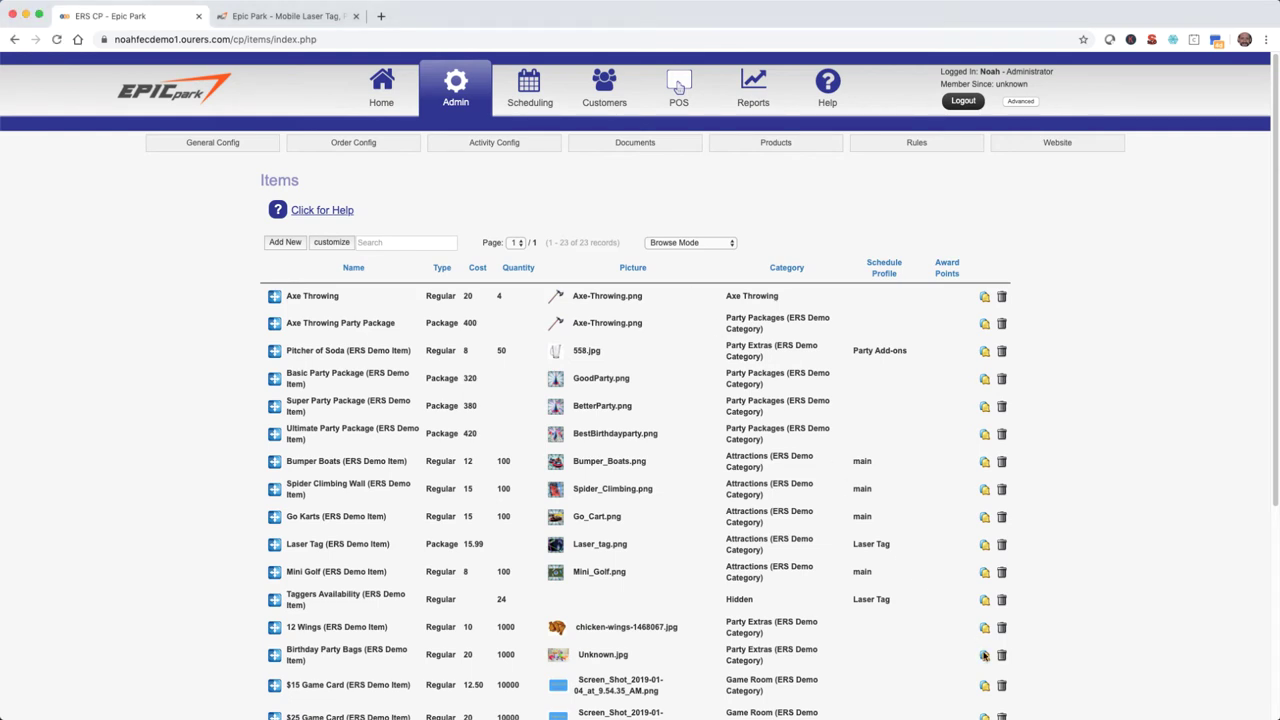
Copy Birthday Party Bags, set the copy's Cost to 0, and save it as Axe Throwing Party Bags
left_click(985, 655)
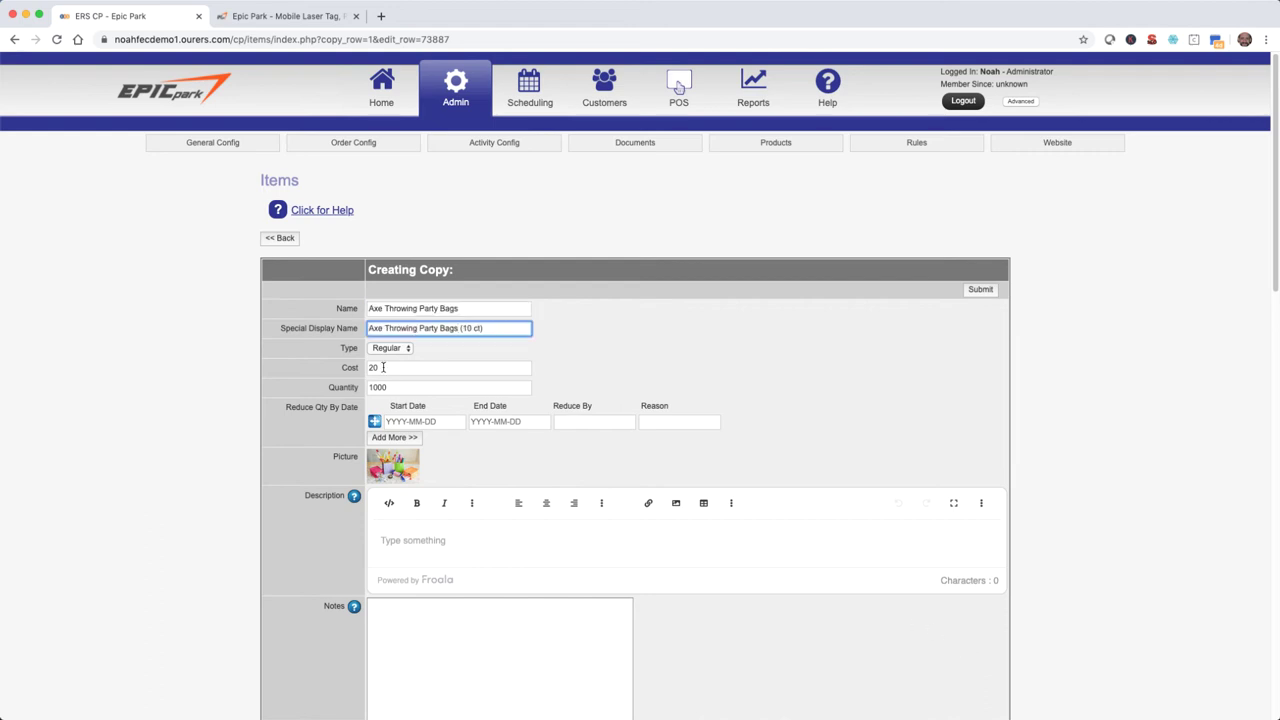
double_click(383, 367)
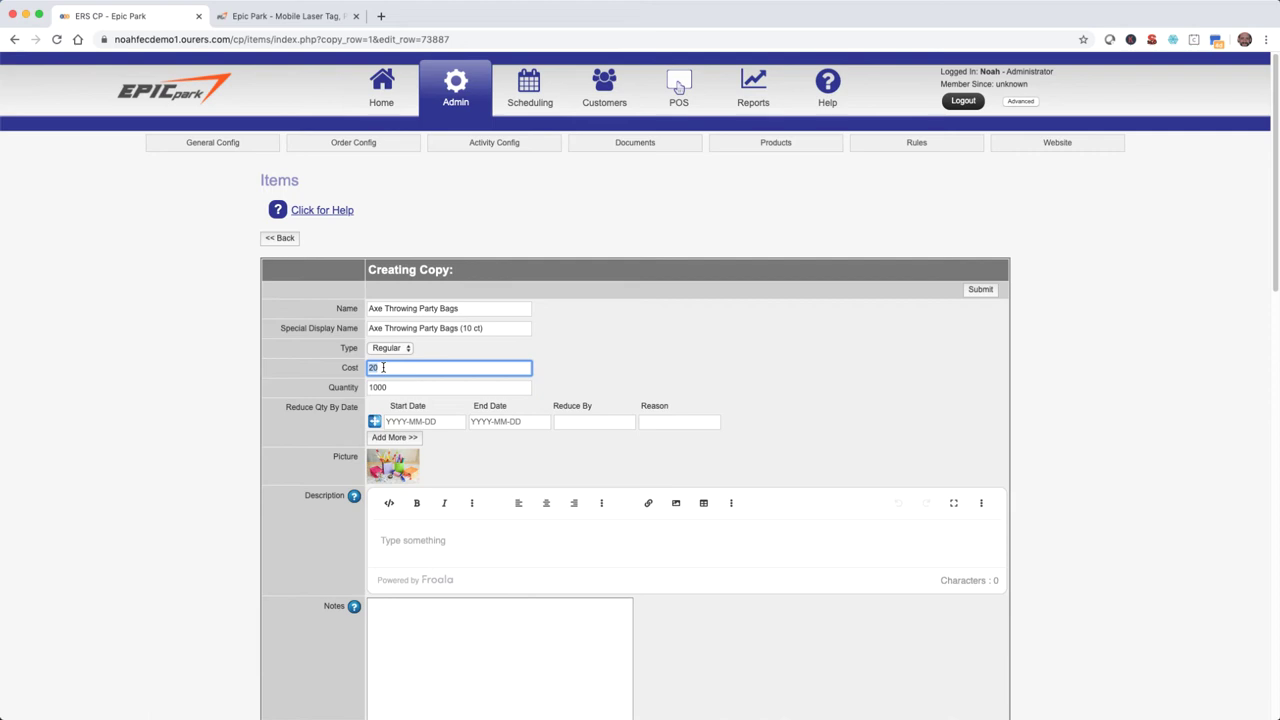
type("0")
left_click(975, 289)
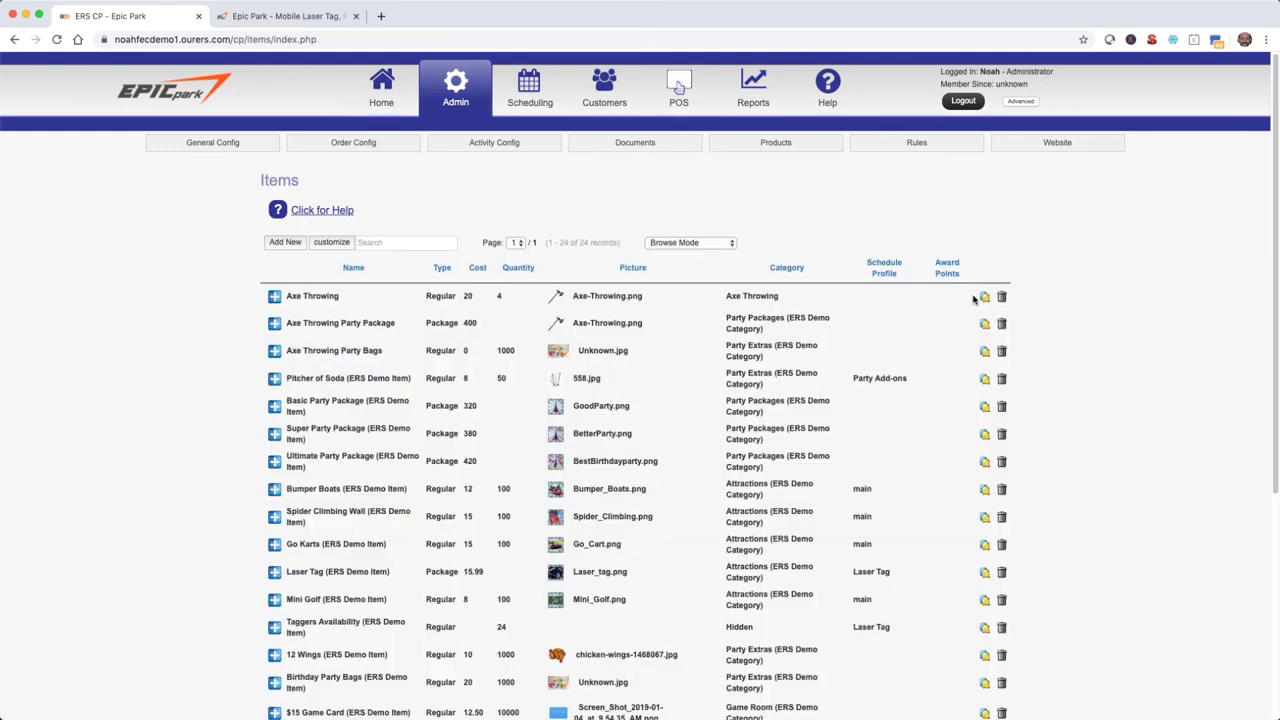
Create Princess Theme Party Bags and Pirate Theme Party Bags as copies, each 10 ct at cost 0
left_click(984, 352)
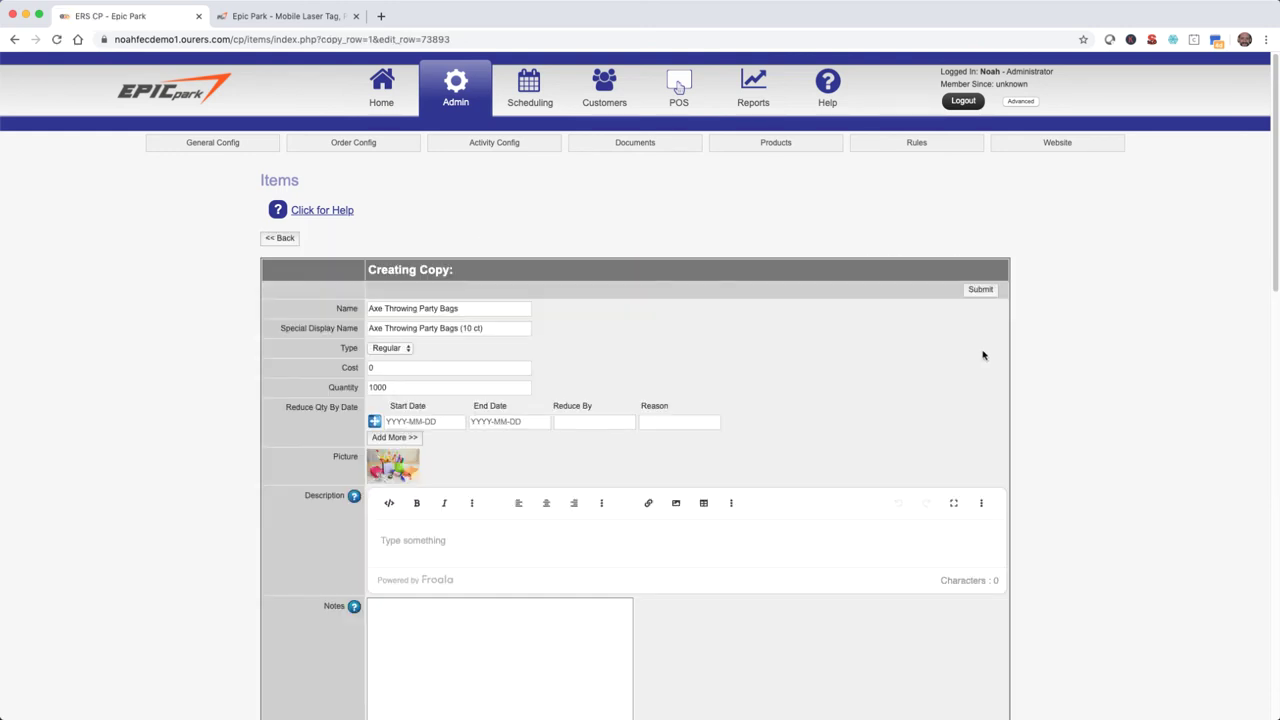
type("Princess Theme")
key("Tab")
type("Princess Theme")
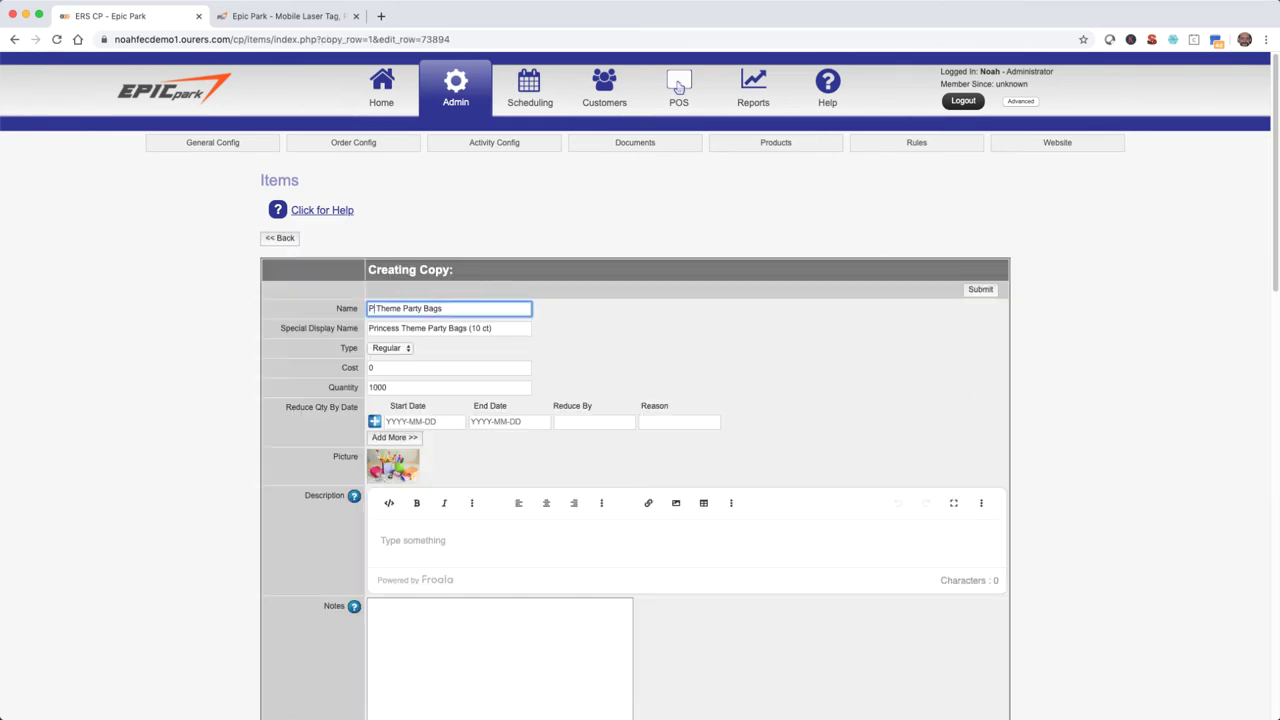
key("Tab")
type("Pirate")
key("Return")
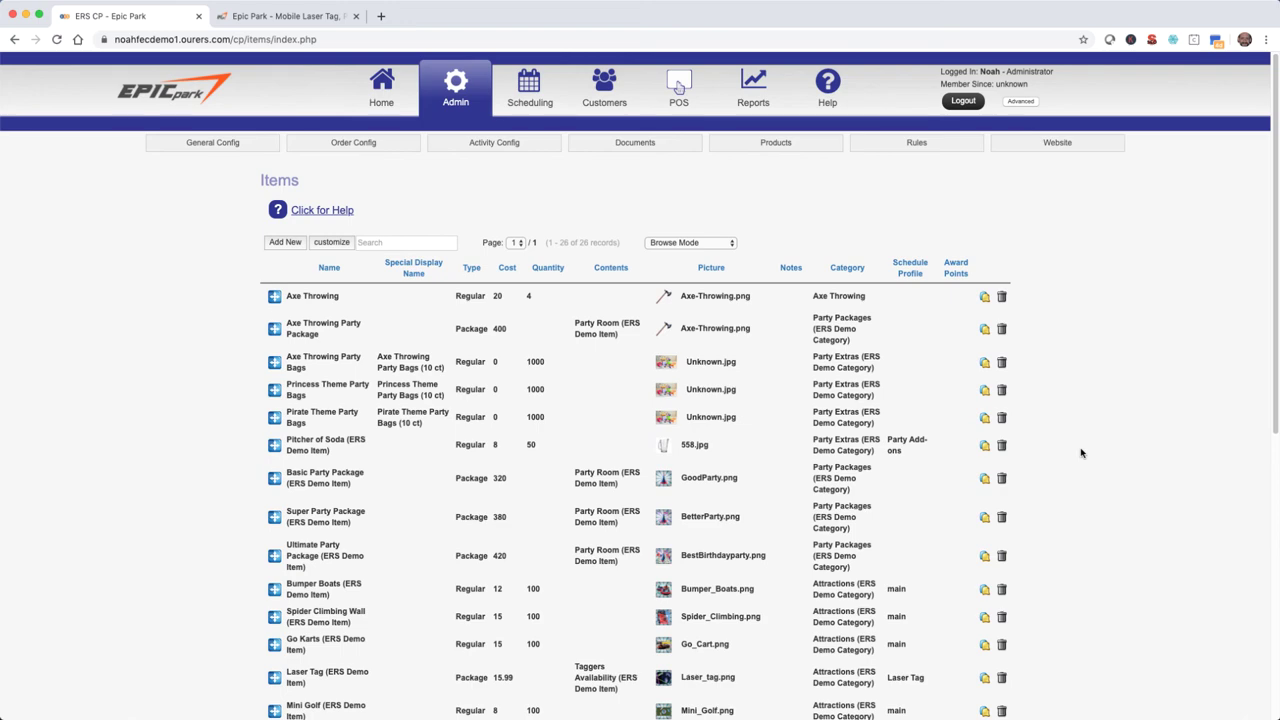
Uncheck the Contents, Notes and Award Points columns in the list's column settings and apply
left_click(331, 242)
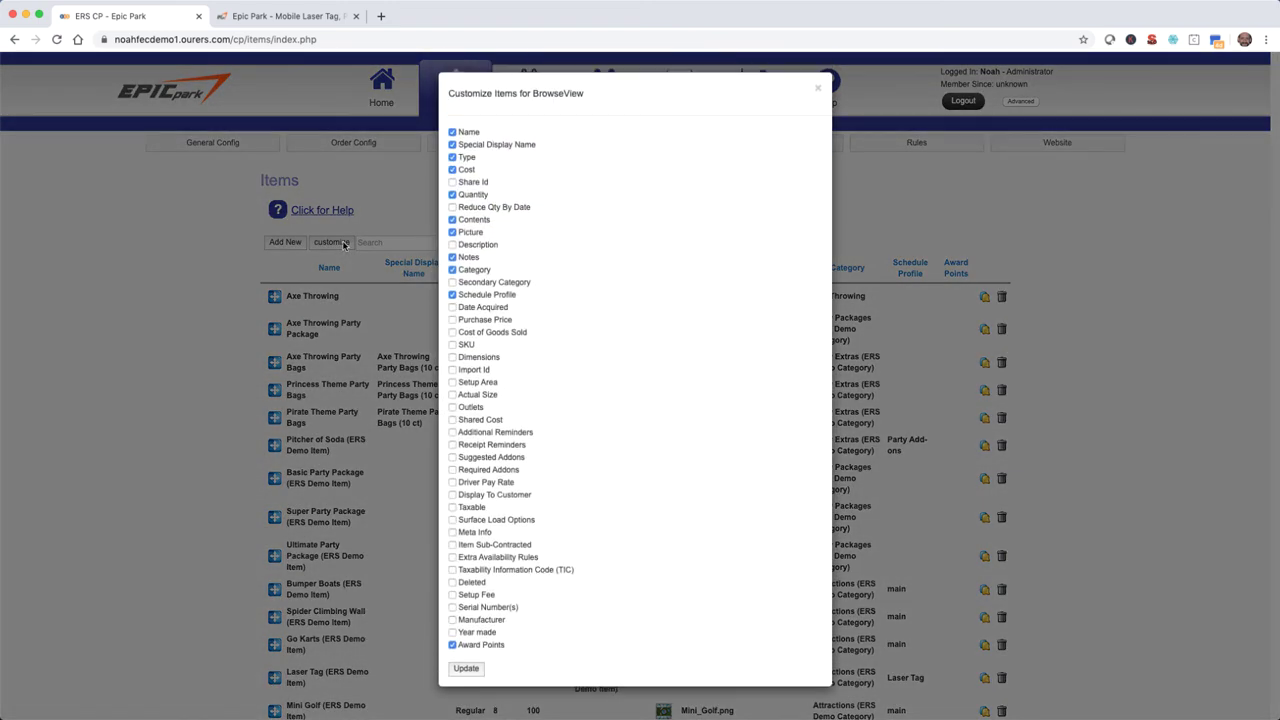
left_click(452, 220)
left_click(452, 257)
left_click(452, 645)
left_click(465, 670)
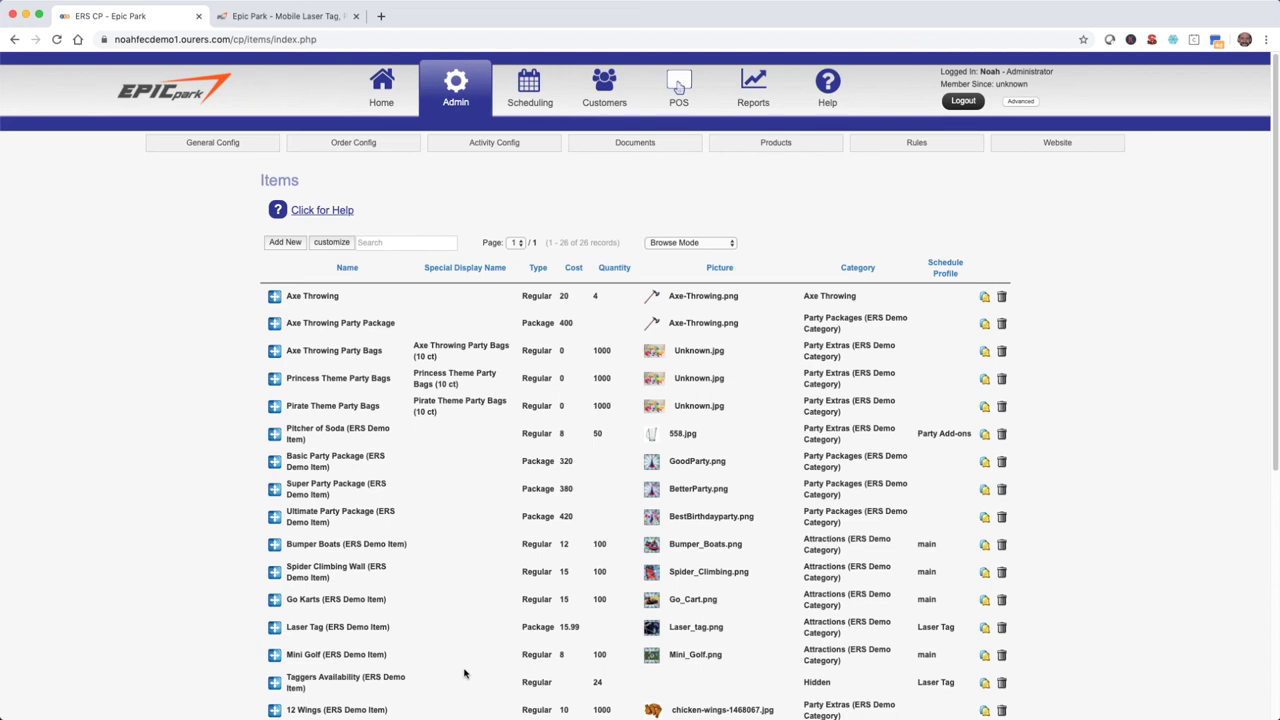
Switch the item list to Spreadsheet Mode and search it for 'bags'
left_click(706, 248)
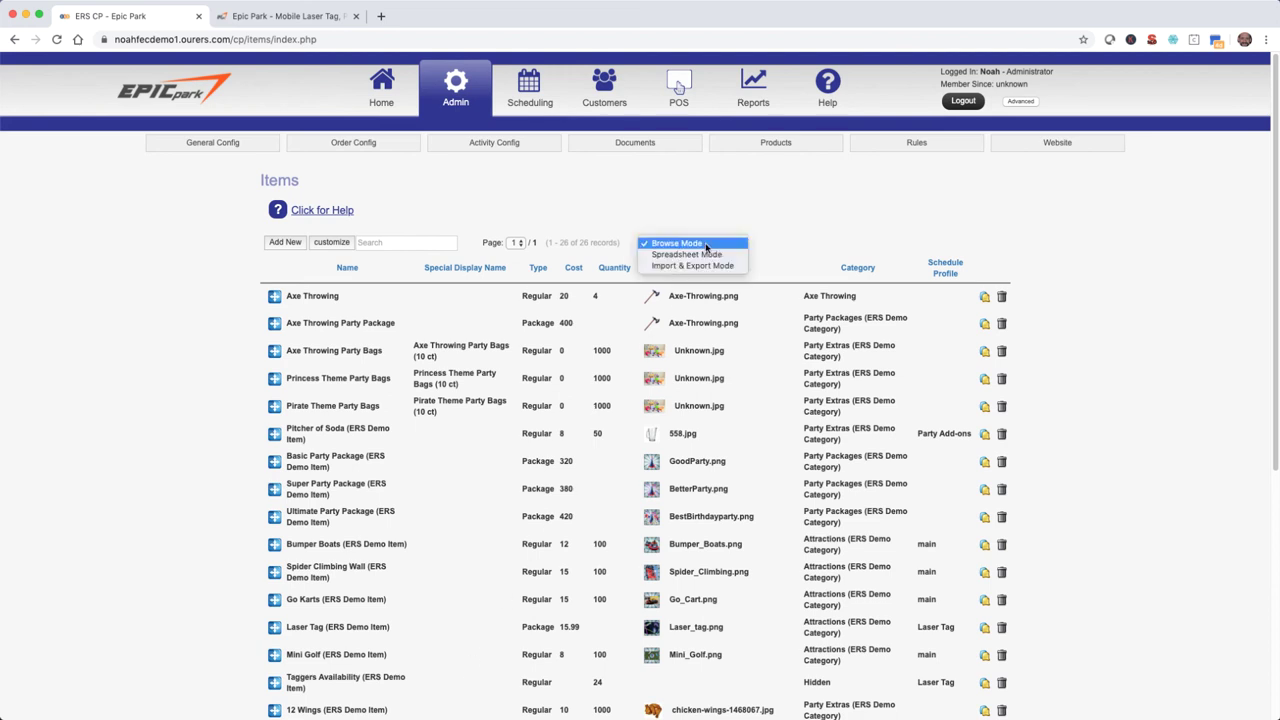
left_click(705, 254)
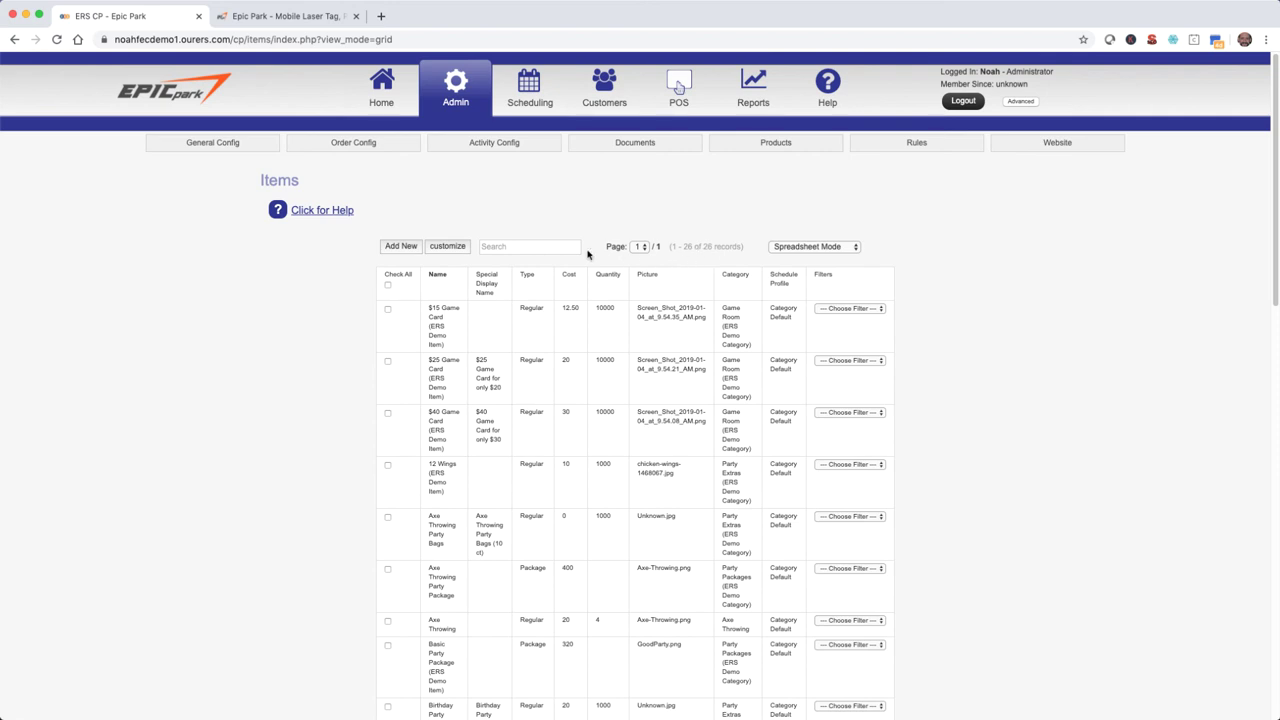
left_click(544, 249)
type("bags")
key("Return")
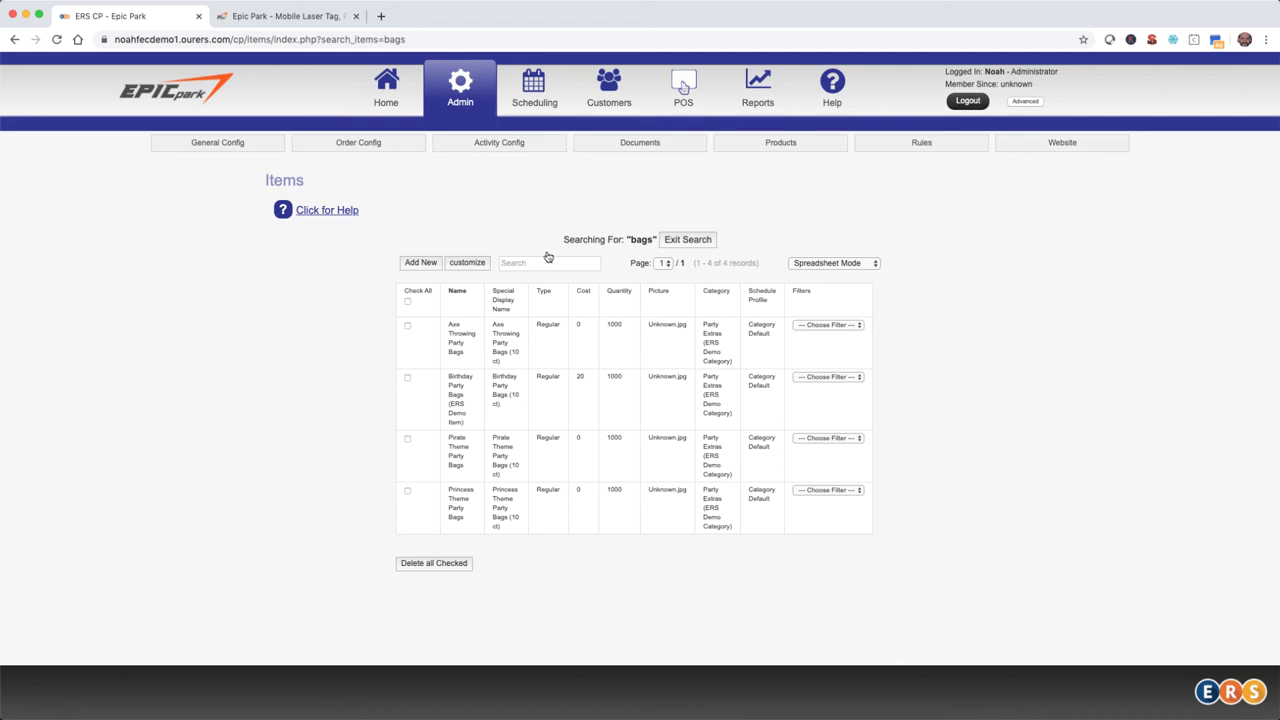
Give the axe bags Axe-Throwing.png and upload Pirate.png and Princess.png for the pirate and princess bags
left_click(663, 344)
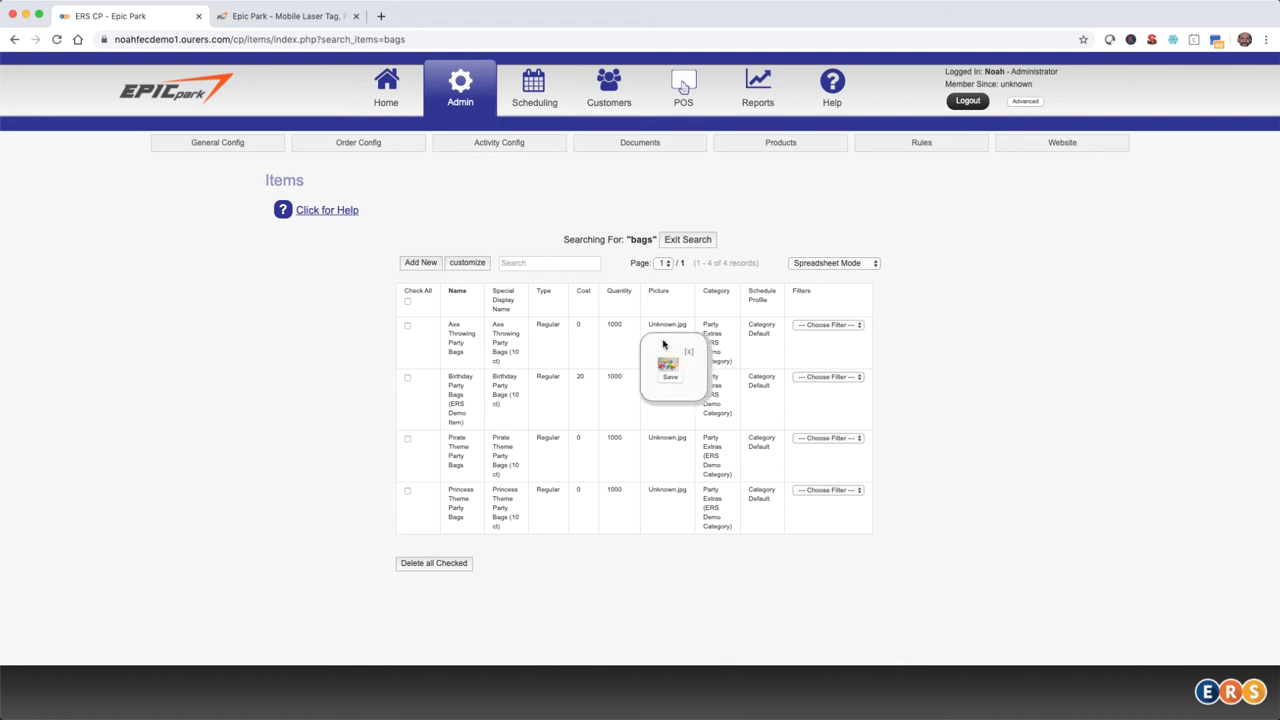
left_click(667, 364)
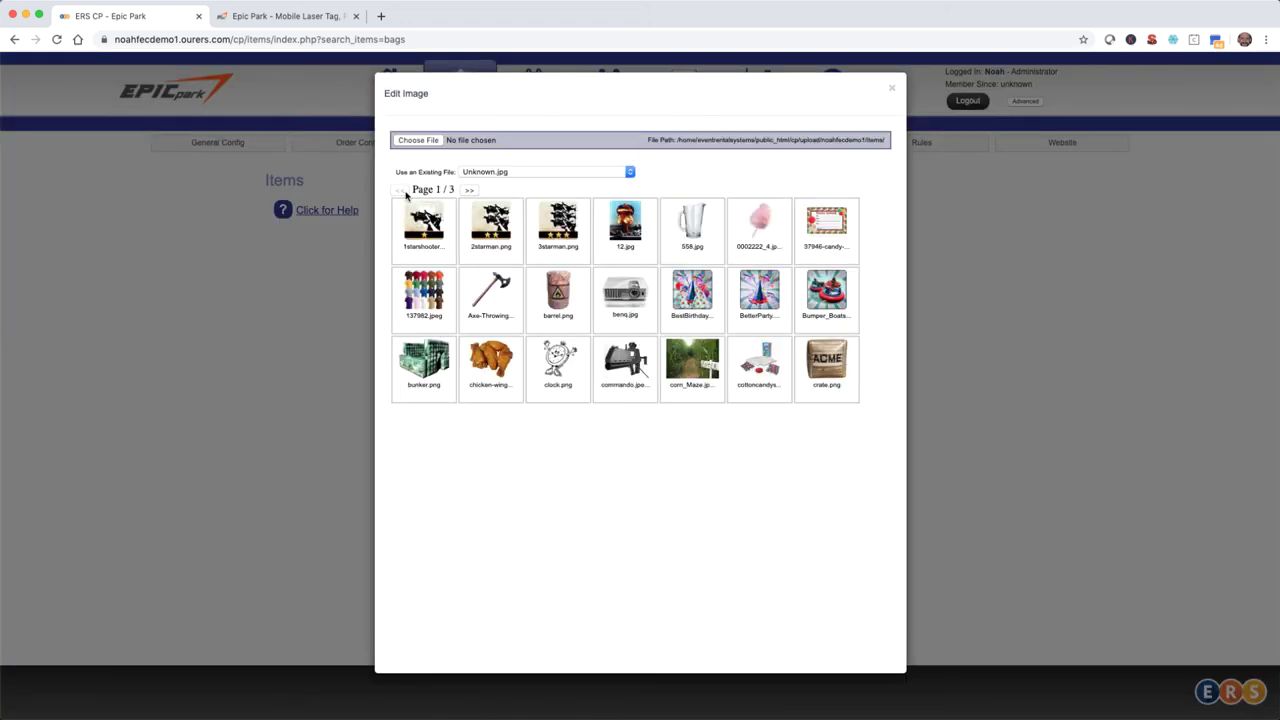
left_click(492, 296)
left_click(660, 440)
key("Down")
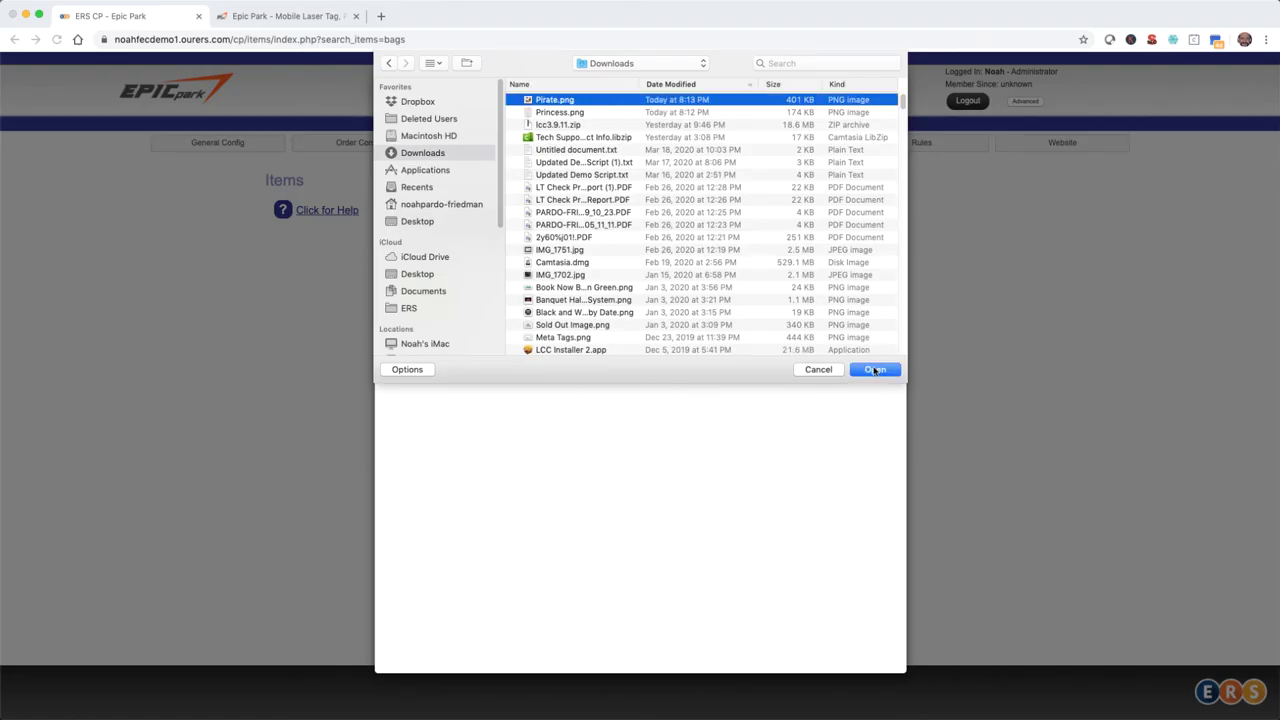
left_click(874, 370)
left_click(651, 497)
left_click(642, 516)
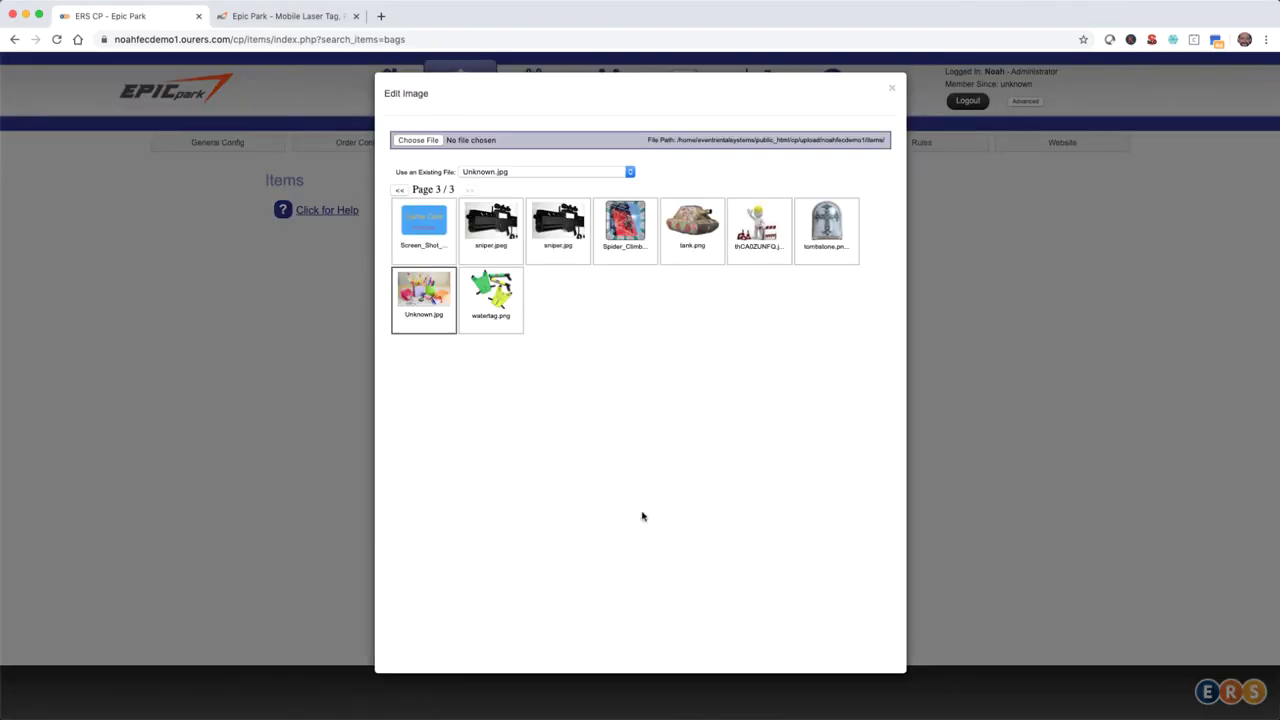
left_click(418, 140)
left_click(877, 461)
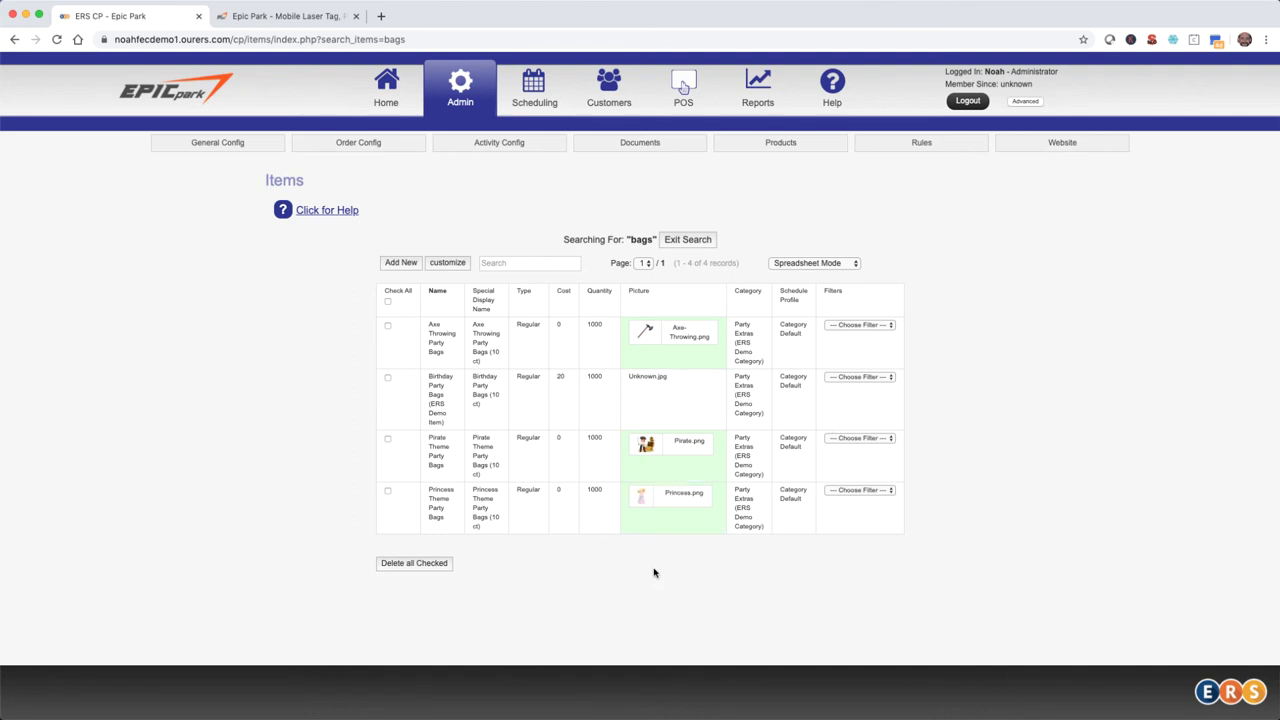
Set the Category of the axe, pirate and princess party bags to Hidden and save
left_click(750, 350)
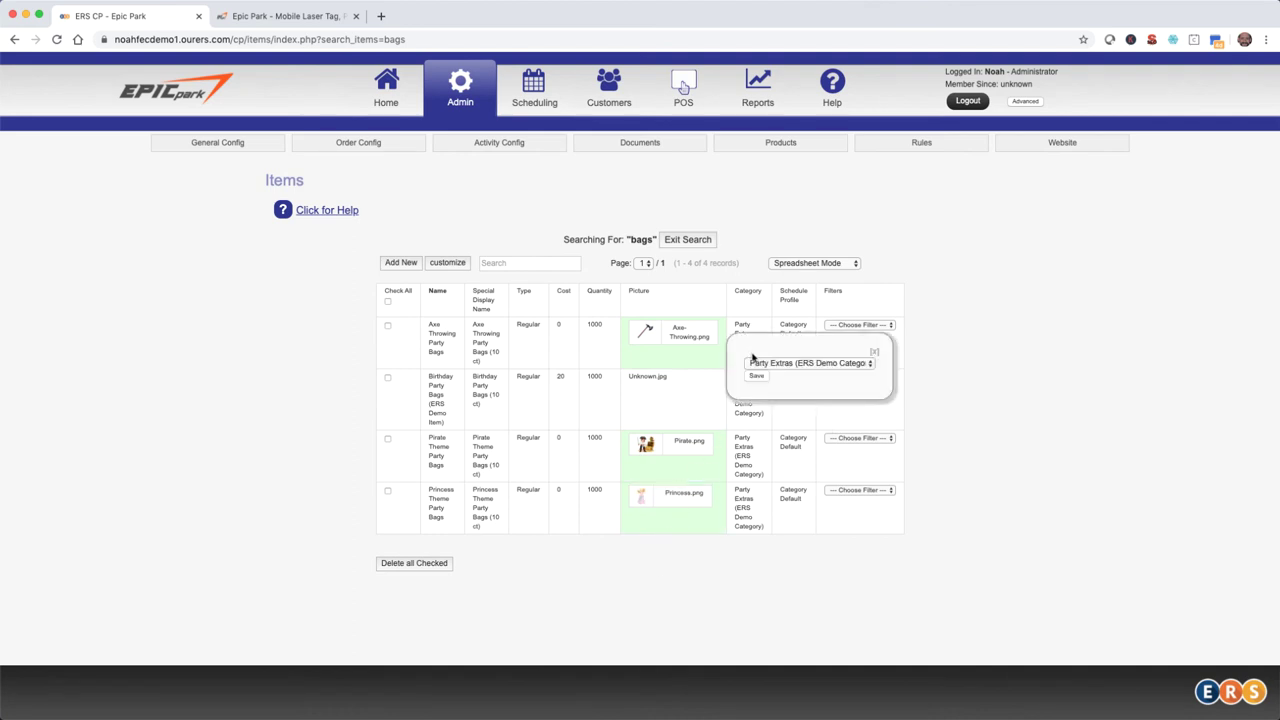
left_click(756, 362)
left_click(760, 375)
left_click(750, 455)
left_click(765, 476)
left_click(762, 487)
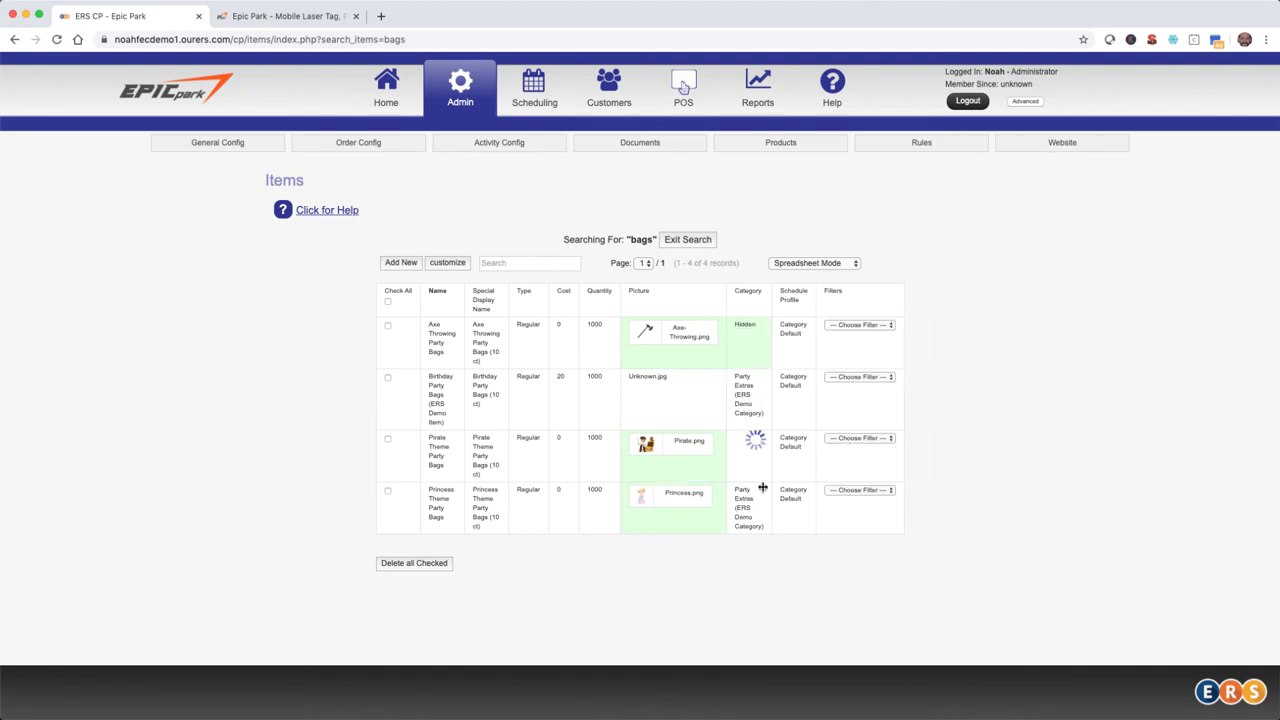
left_click(750, 500)
left_click(770, 530)
left_click(762, 544)
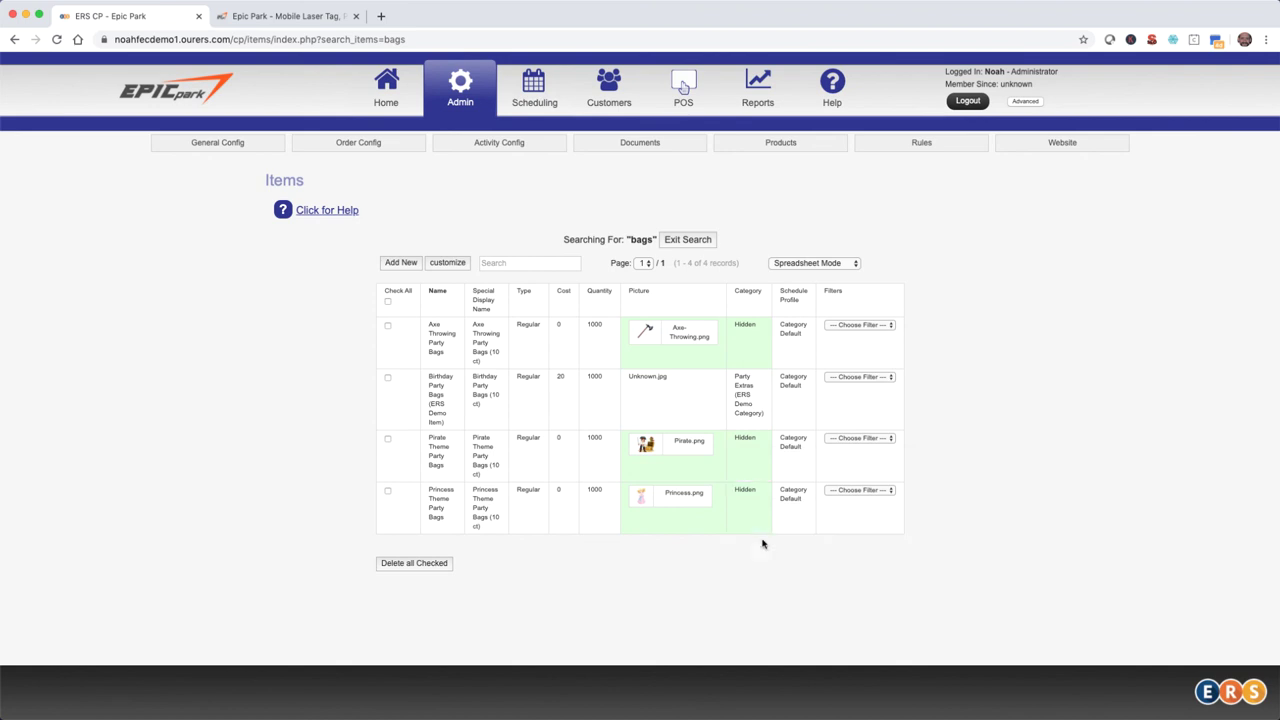
Exit the search, return to Browse Mode, and sort the items by Name, then by Category
left_click(688, 240)
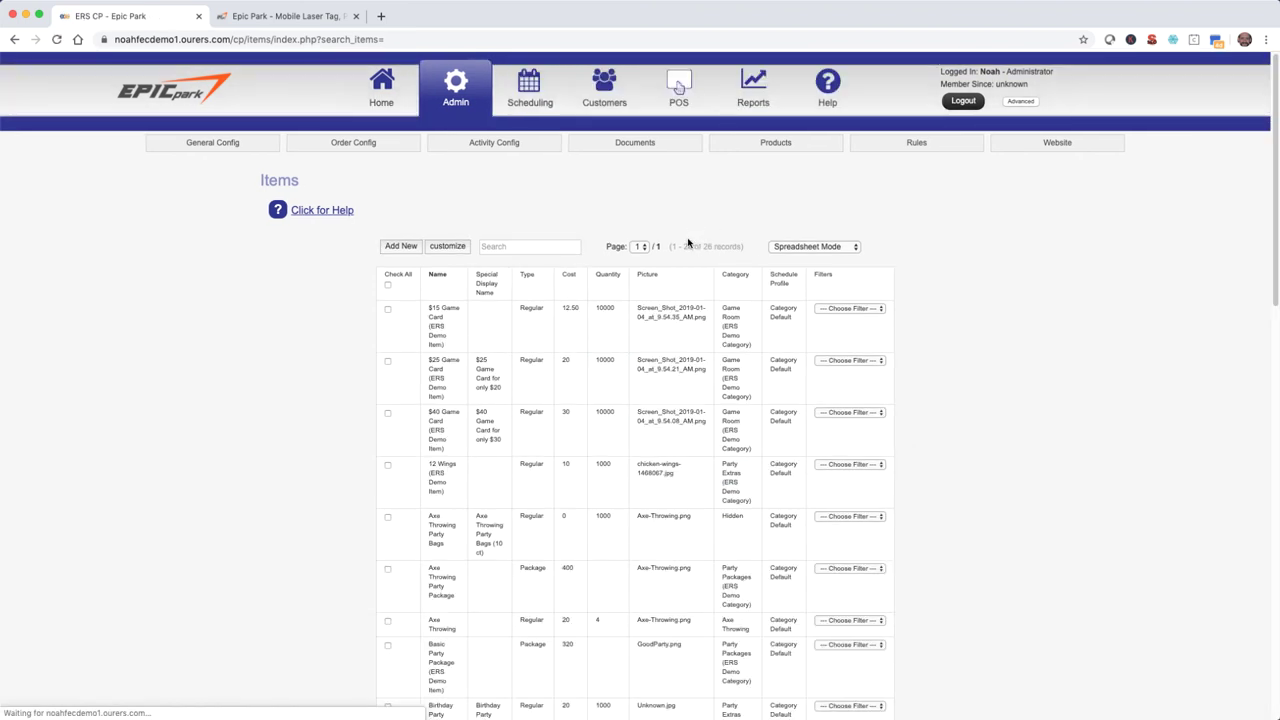
left_click(790, 246)
left_click(790, 237)
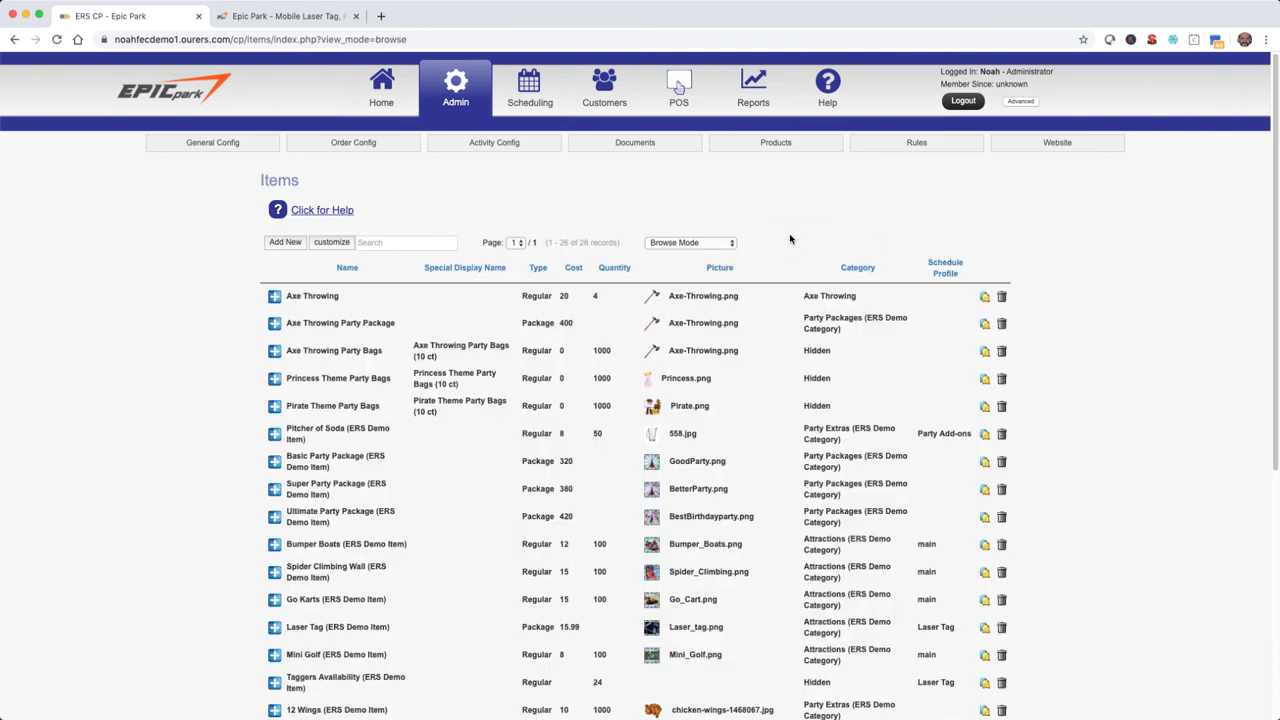
left_click(347, 268)
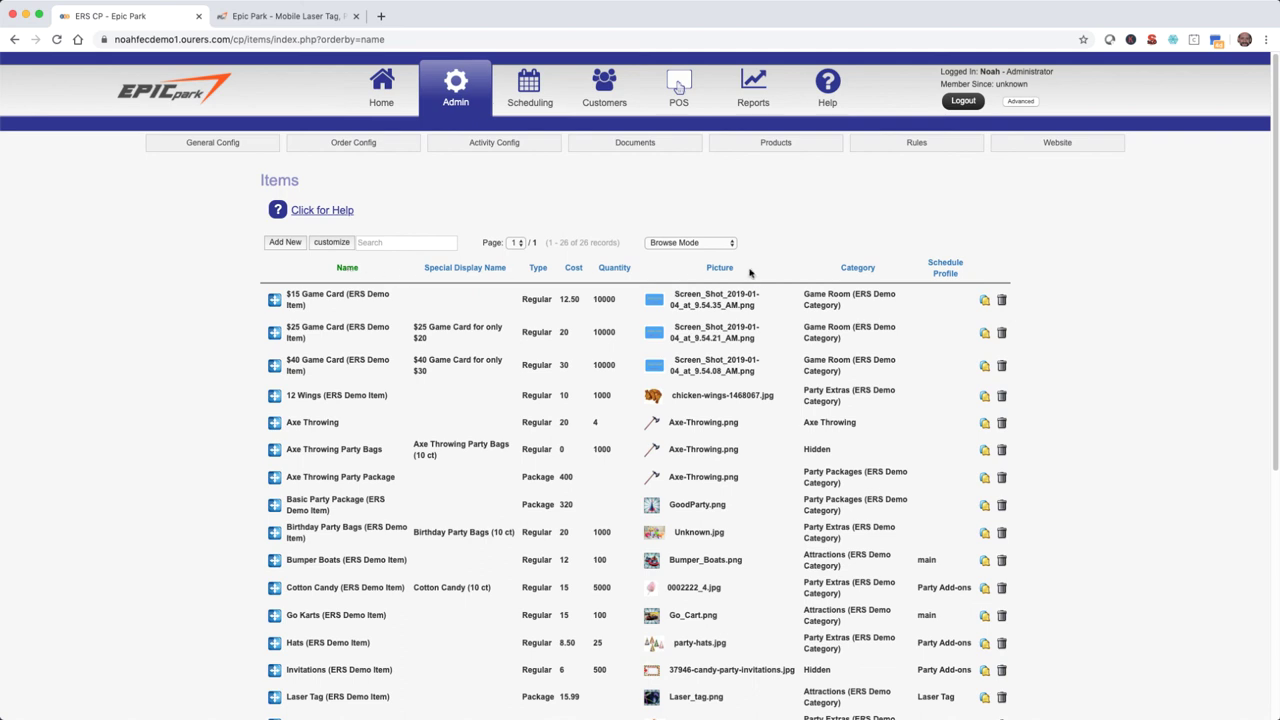
left_click(862, 270)
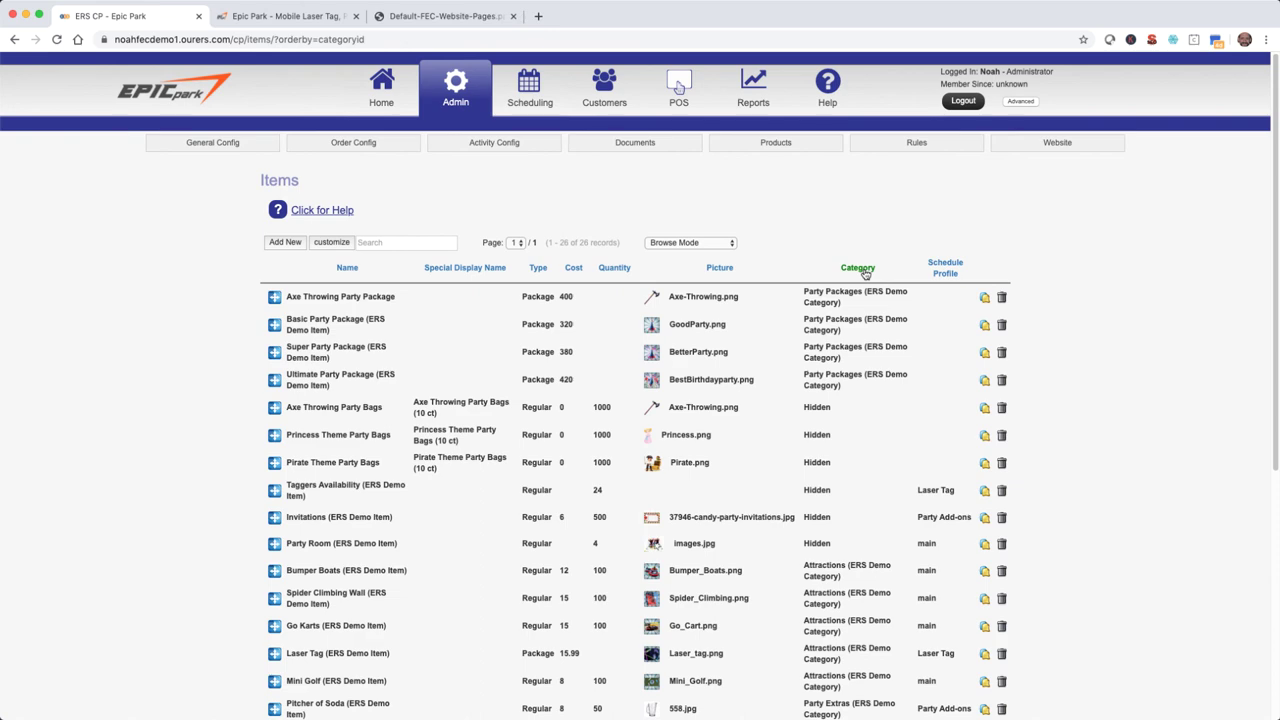
Search the help Knowledge Base for 'categories'
left_click(826, 88)
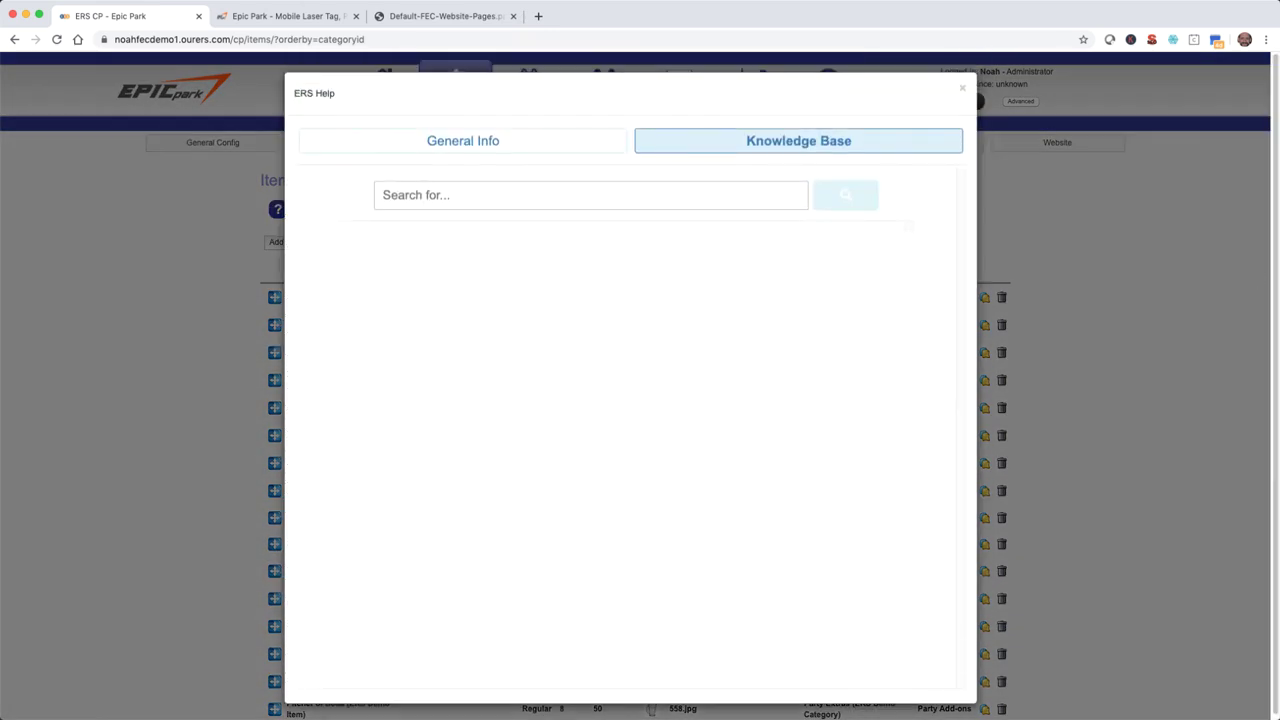
type("categories")
key("Return")
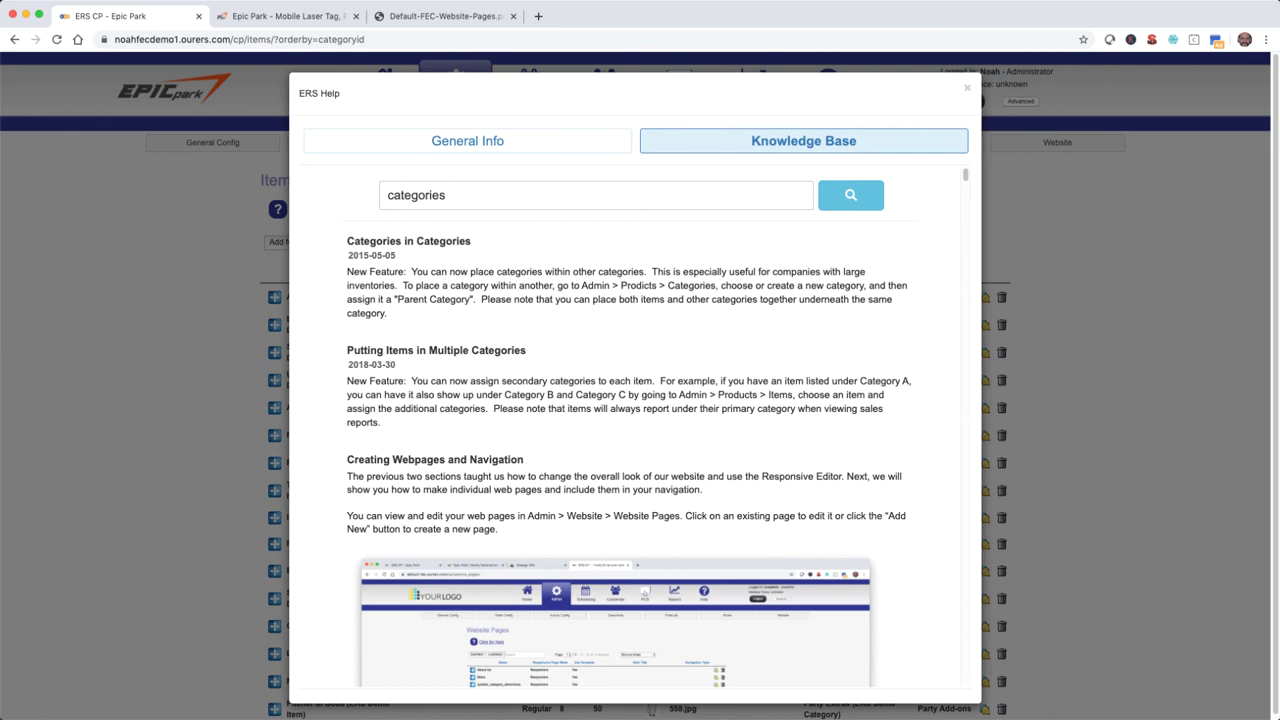